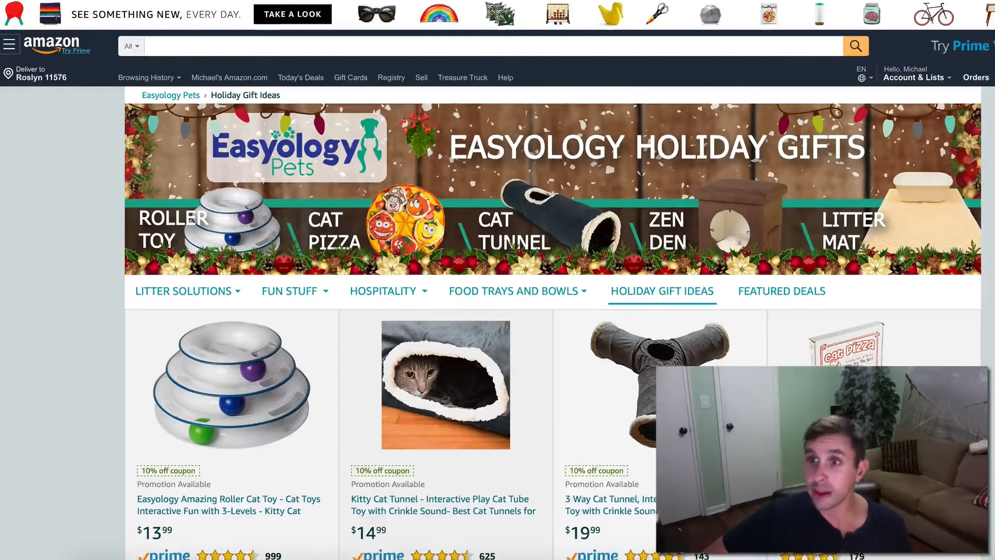
pyautogui.scroll(-3, 498, 280)
pyautogui.scroll(3, 497, 279)
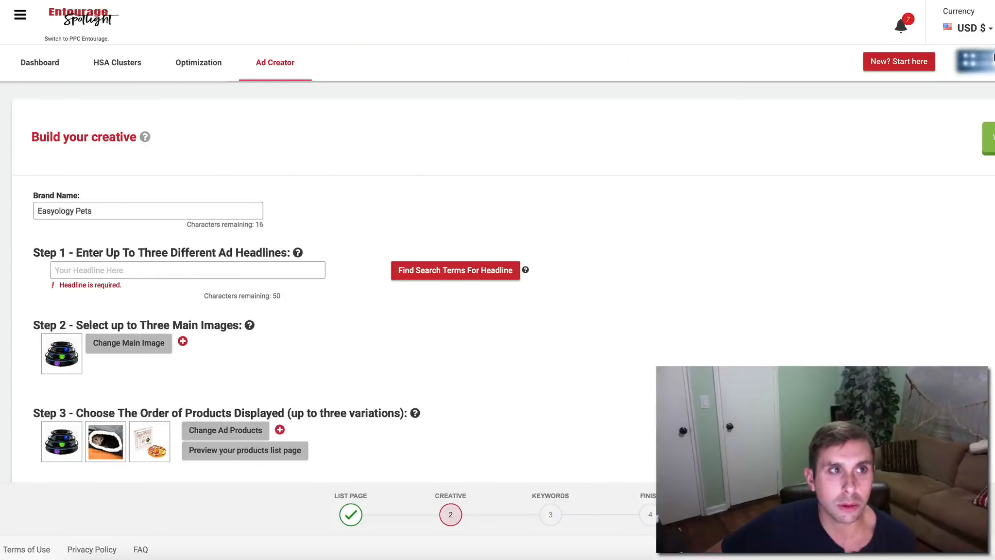
# In Entourage Spotlight, start a new product list page ad with the black roller cat toy and, from a "toy" search, the Easyology Kitty Cat Tunnel.
pyautogui.click(40, 62)
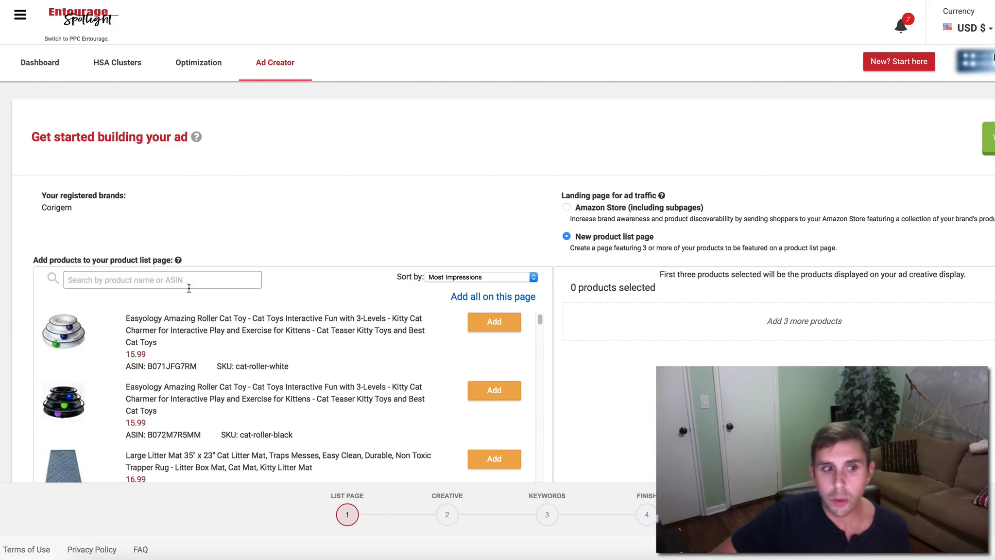
pyautogui.click(489, 393)
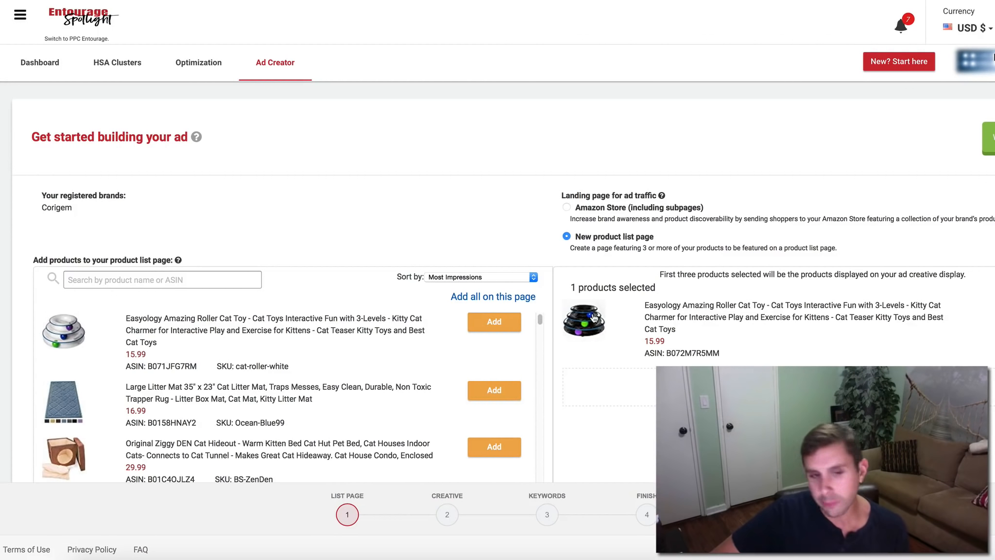
pyautogui.click(194, 276)
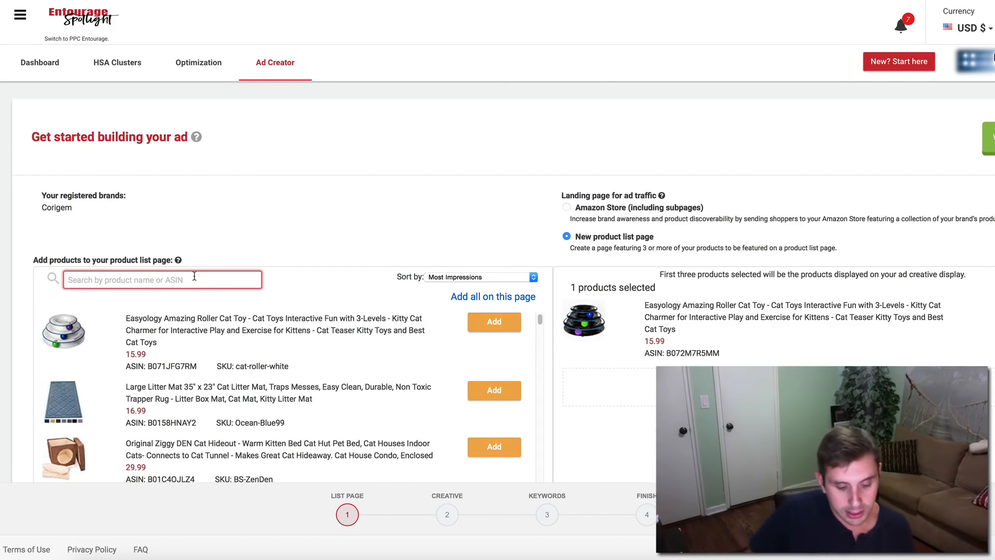
pyautogui.write('toy')
pyautogui.scroll(-2, 494, 389)
pyautogui.click(494, 395)
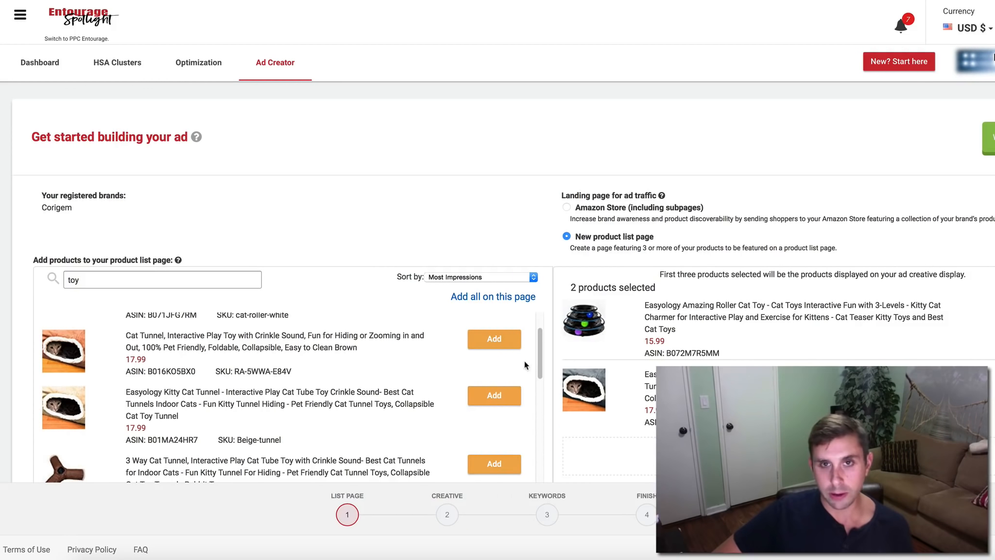
# Add the Easyology cat pizza catnip toy and the gray 3 Way Cat Tunnel to the product list.
pyautogui.moveTo(540, 341); pyautogui.dragTo(533, 390)
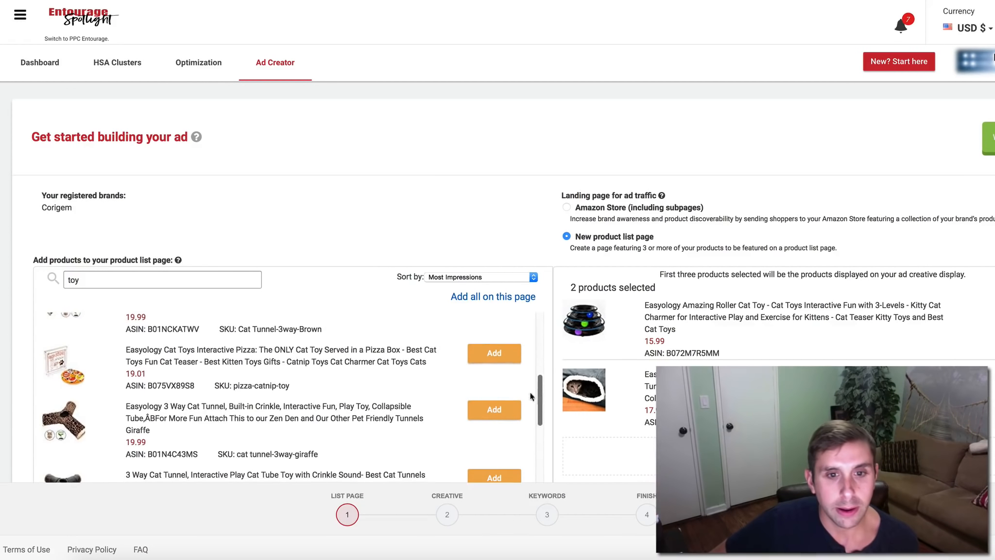
pyautogui.click(493, 354)
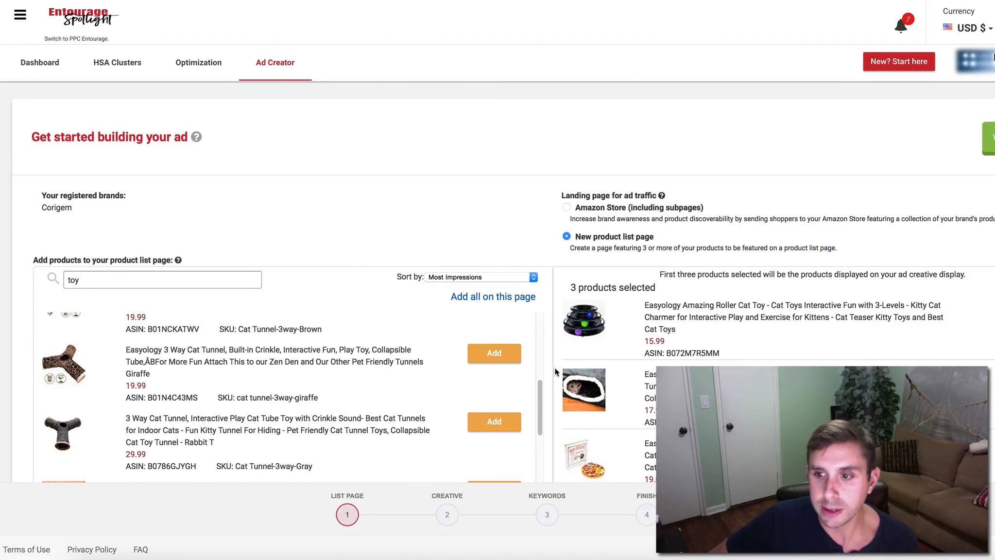
pyautogui.scroll(-1, 608, 389)
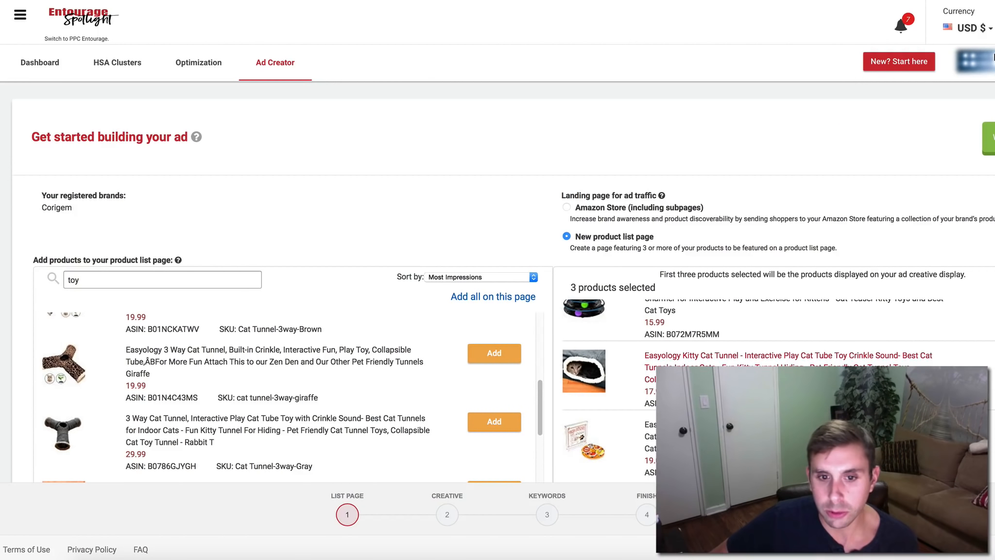
pyautogui.scroll(-3, 534, 391)
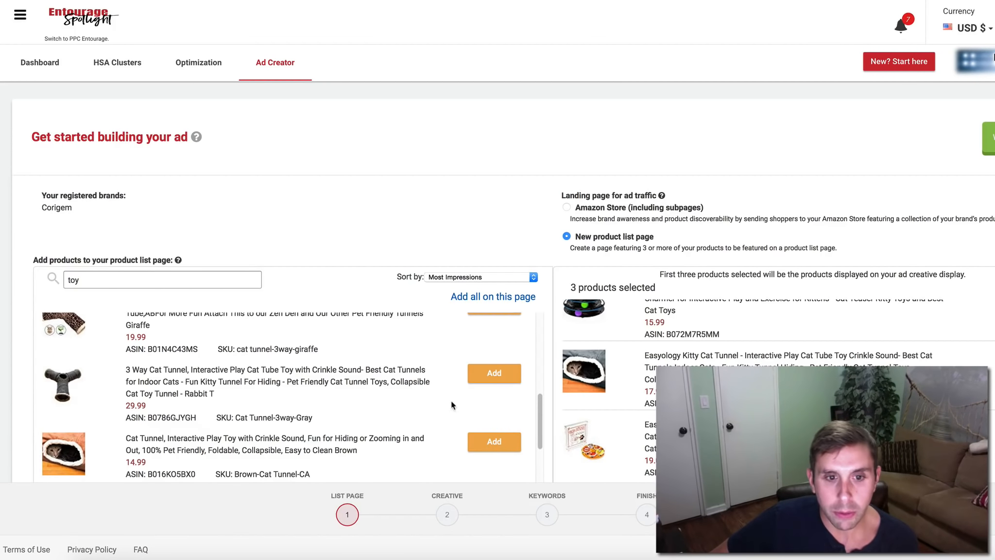
pyautogui.click(493, 374)
# Clear the product search and extend the ad's product list, starting with the white roller cat toy.
pyautogui.scroll(-5, 540, 459)
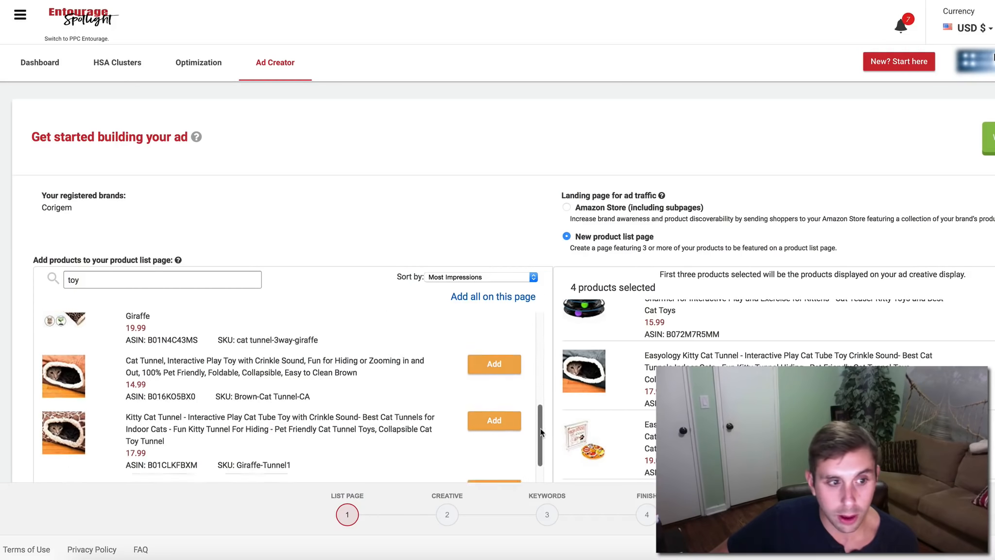
pyautogui.moveTo(538, 462); pyautogui.dragTo(535, 331)
pyautogui.click(142, 275)
pyautogui.doubleClick(142, 276)
pyautogui.press('BackSpace')
pyautogui.click(494, 323)
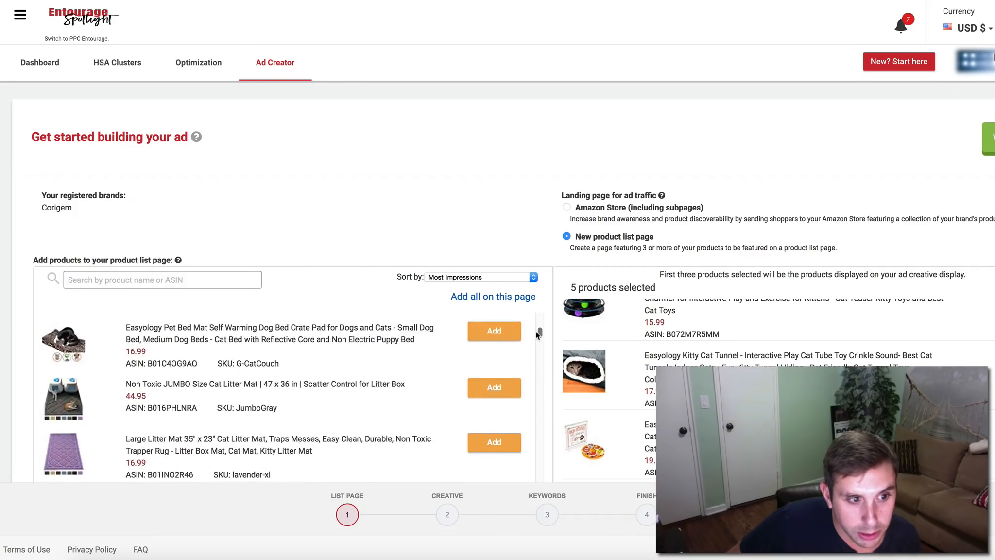
pyautogui.click(485, 398)
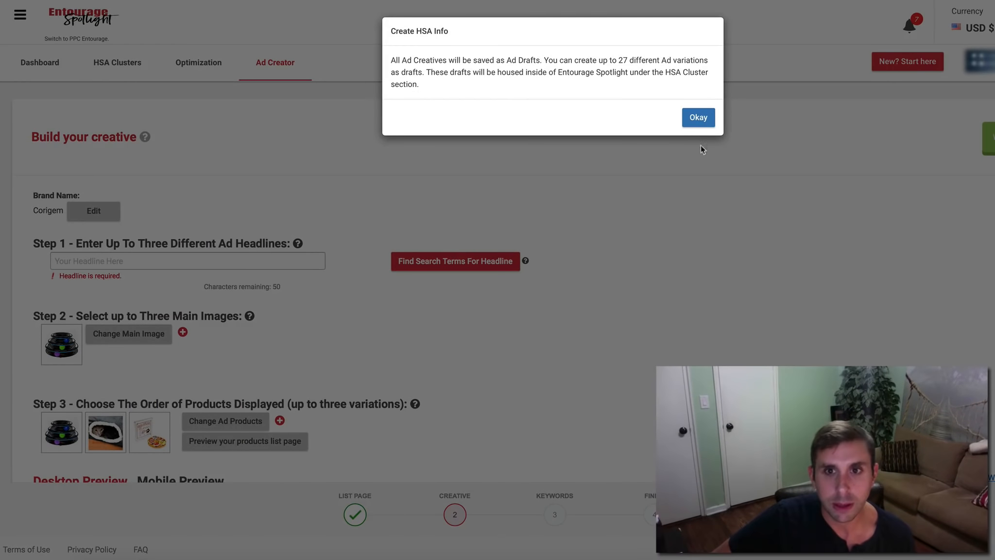
# Dismiss the ad drafts notice and change the ad's brand name to "Easyology Pets".
pyautogui.click(694, 121)
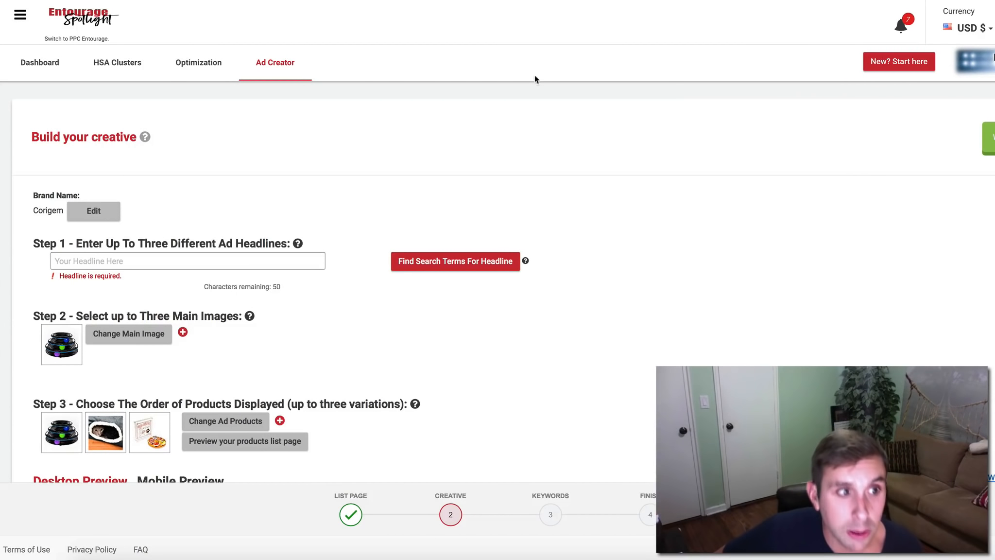
pyautogui.click(91, 210)
pyautogui.doubleClick(90, 210)
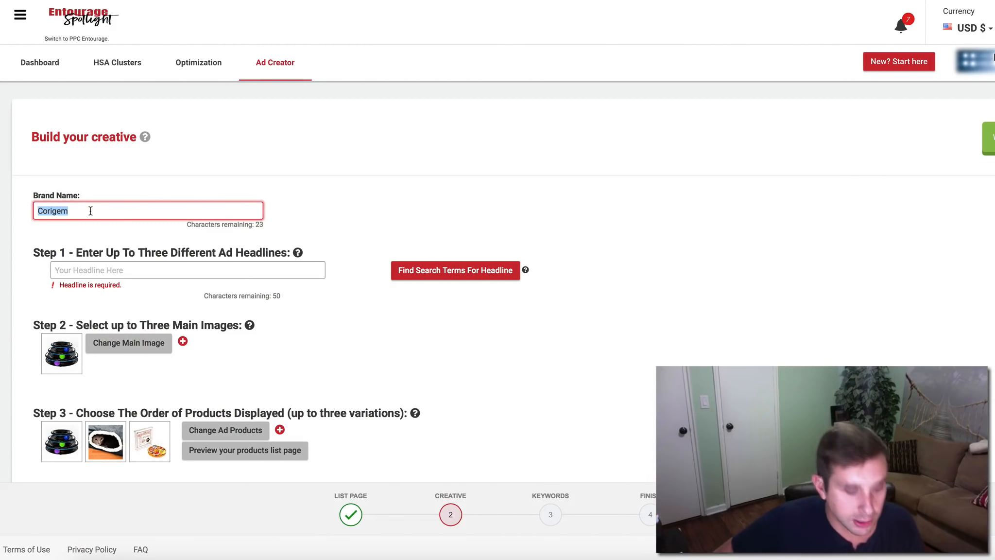
pyautogui.write('Easyology Pets')
pyautogui.click(234, 233)
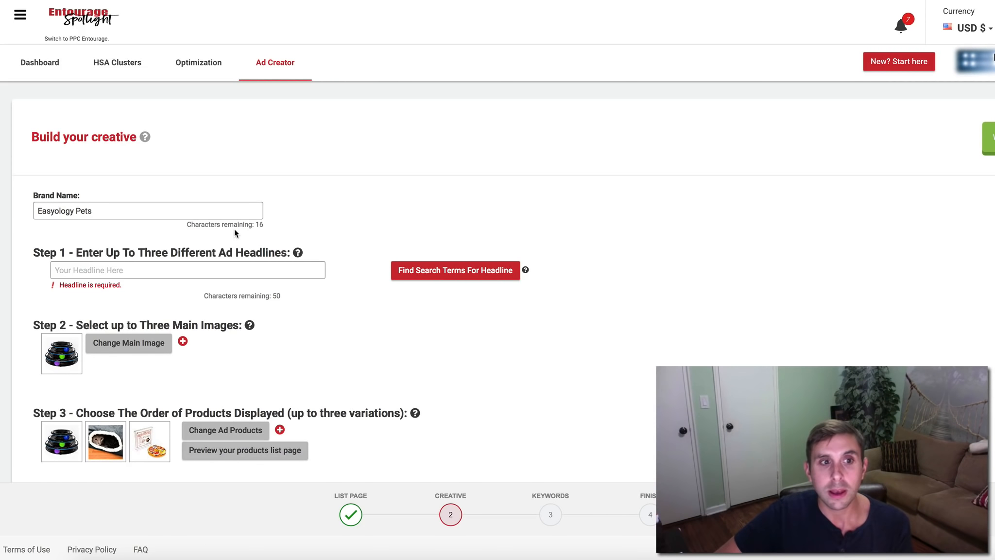
# Switch to Viral Launch to review the "cat gifts" keyword results and open the exported keyword spreadsheet.
pyautogui.click(123, 271)
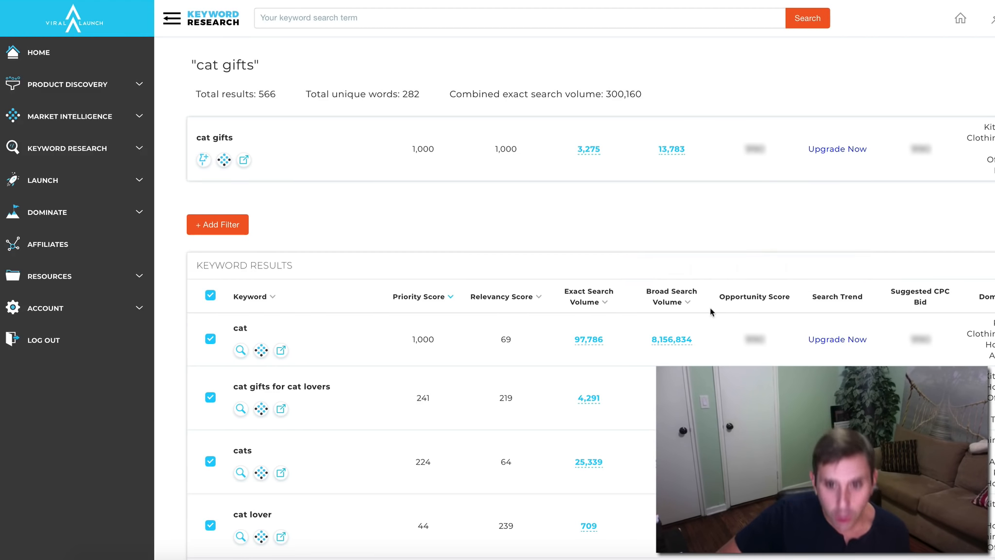
pyautogui.scroll(-3, 660, 318)
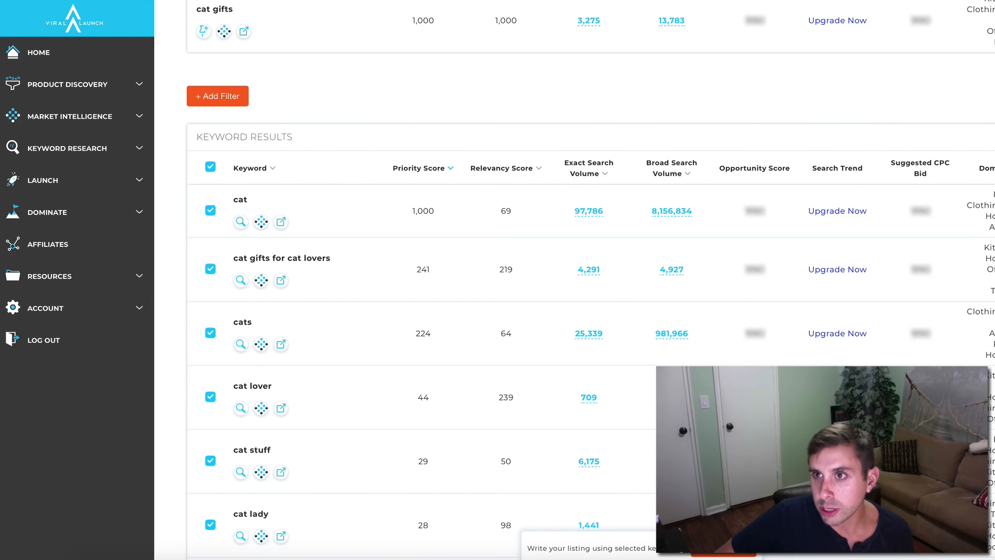
pyautogui.doubleClick(981, 24)
pyautogui.click(301, 84)
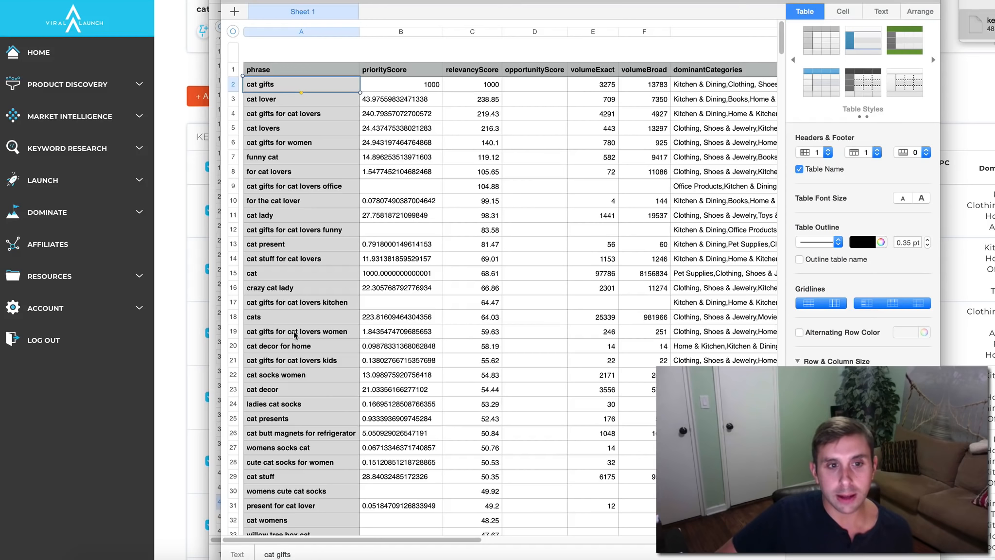
# Sort the keyword spreadsheet by volumeExact in descending order and check the cat gift phrases.
pyautogui.doubleClick(268, 84)
pyautogui.click(281, 148)
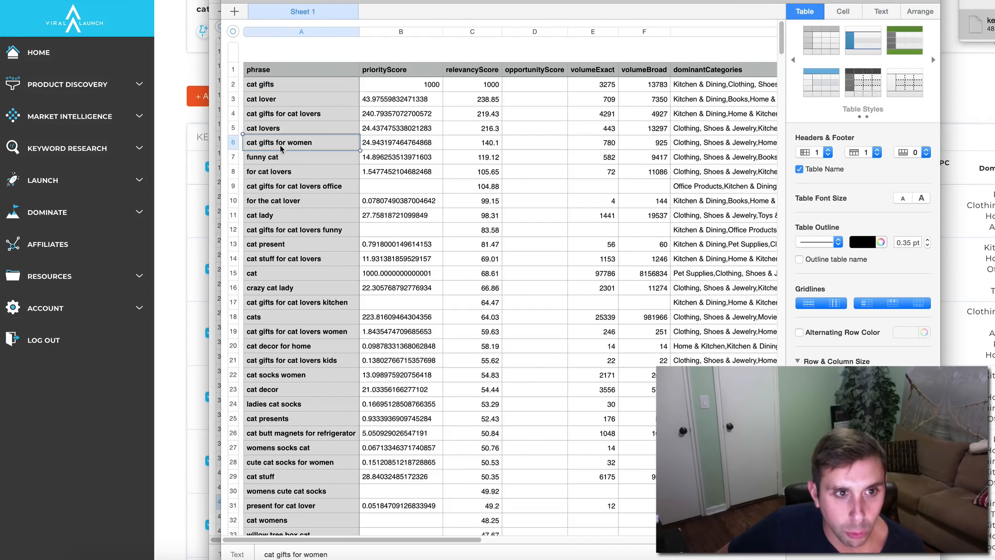
pyautogui.click(600, 32)
pyautogui.click(601, 59)
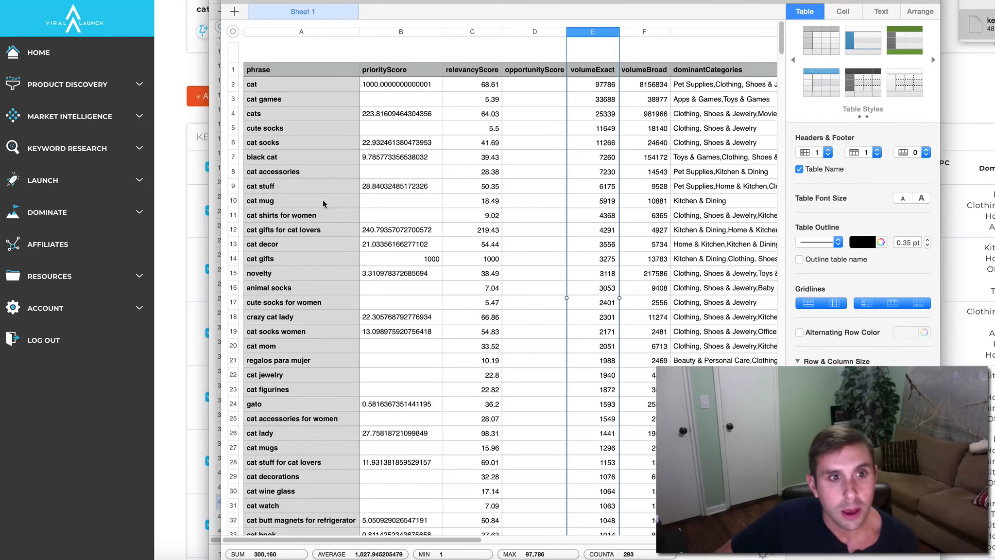
pyautogui.click(285, 229)
pyautogui.click(271, 262)
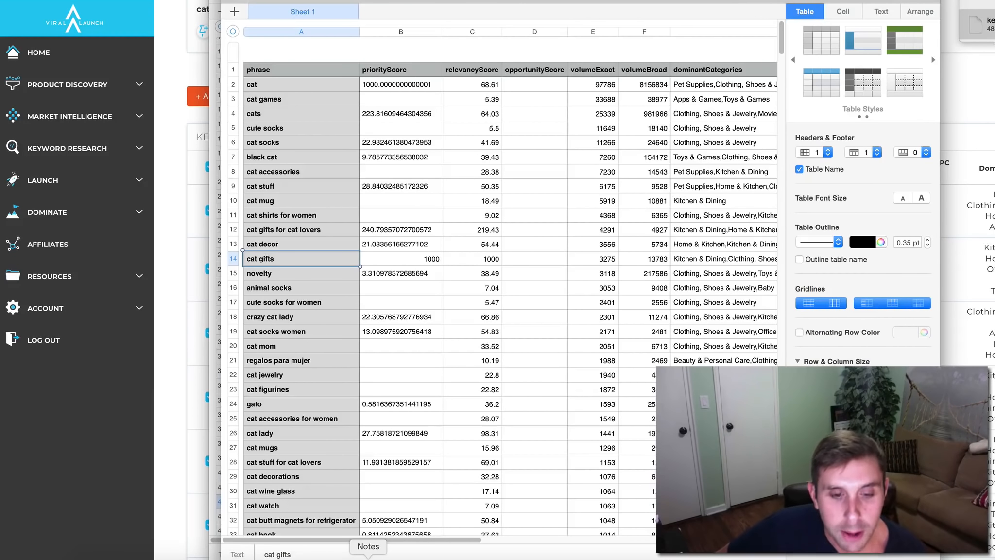
# Switch to Notes and review the saved short list of cat gift keywords.
pyautogui.click(368, 556)
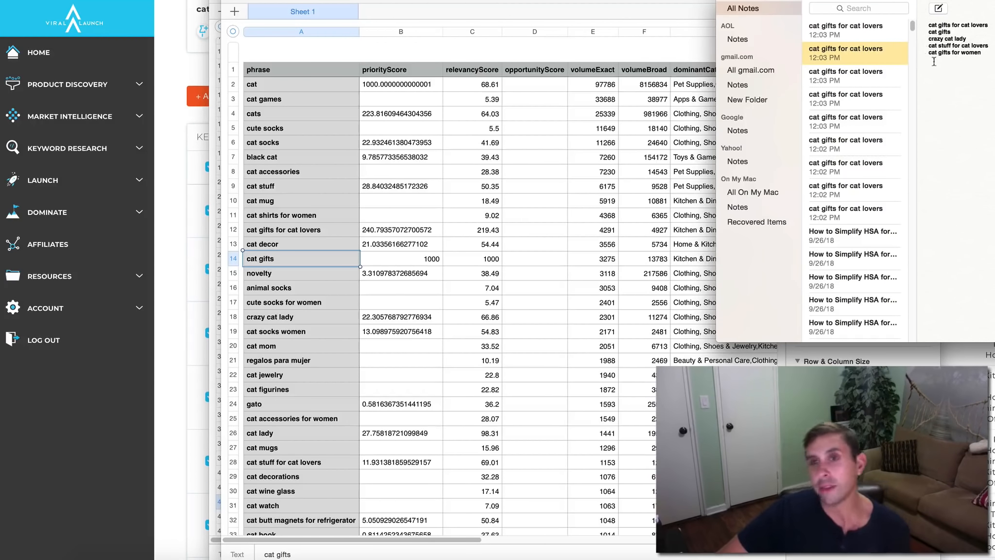
pyautogui.moveTo(878, 2); pyautogui.dragTo(621, 36)
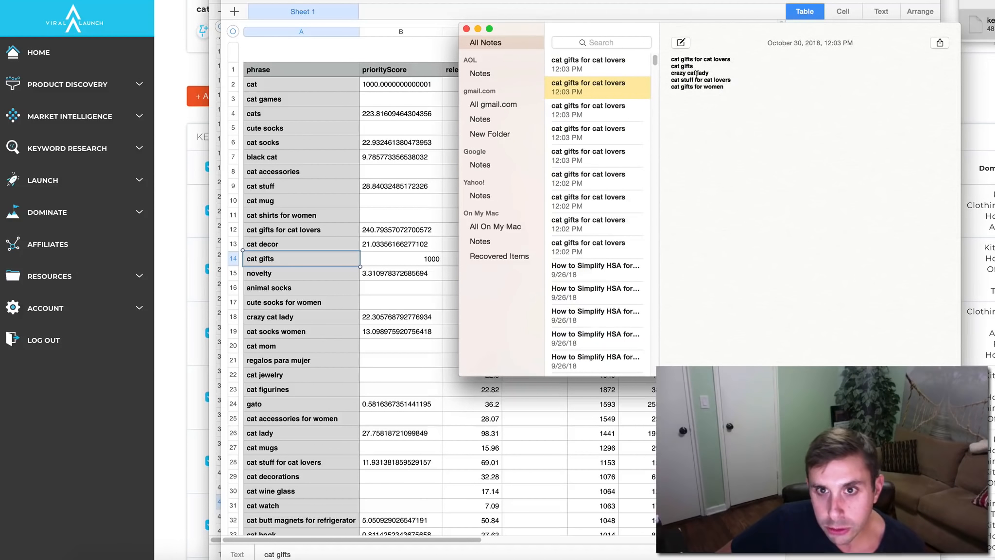
pyautogui.click(185, 59)
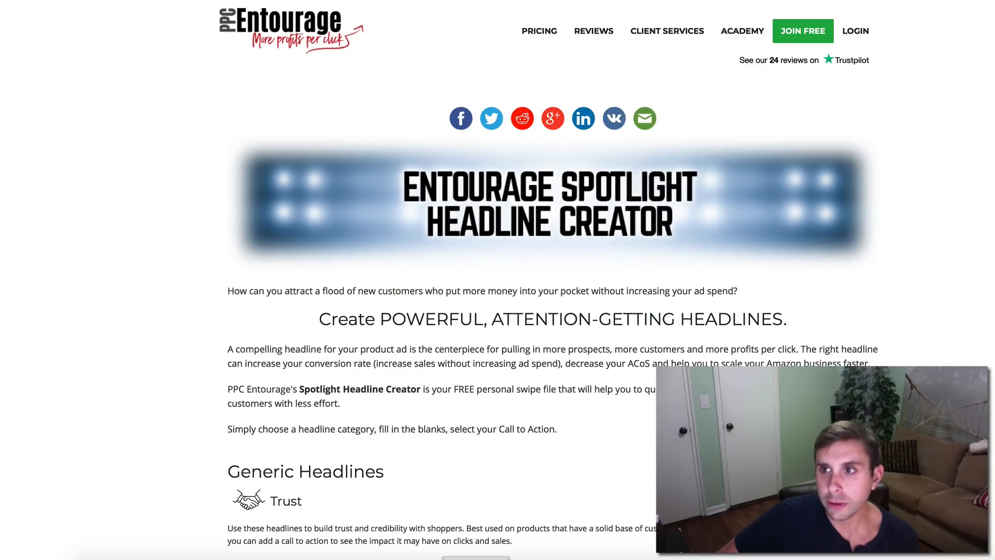
# Look through the Entourage Spotlight Headline Creator templates as far as the Christmas headlines.
pyautogui.scroll(-20, 548, 291)
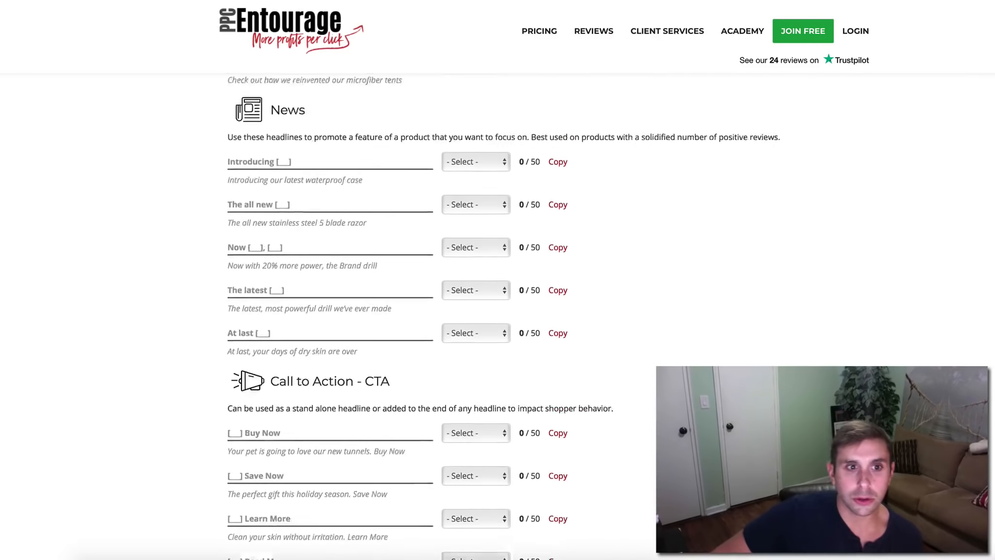
pyautogui.scroll(-14, 247, 505)
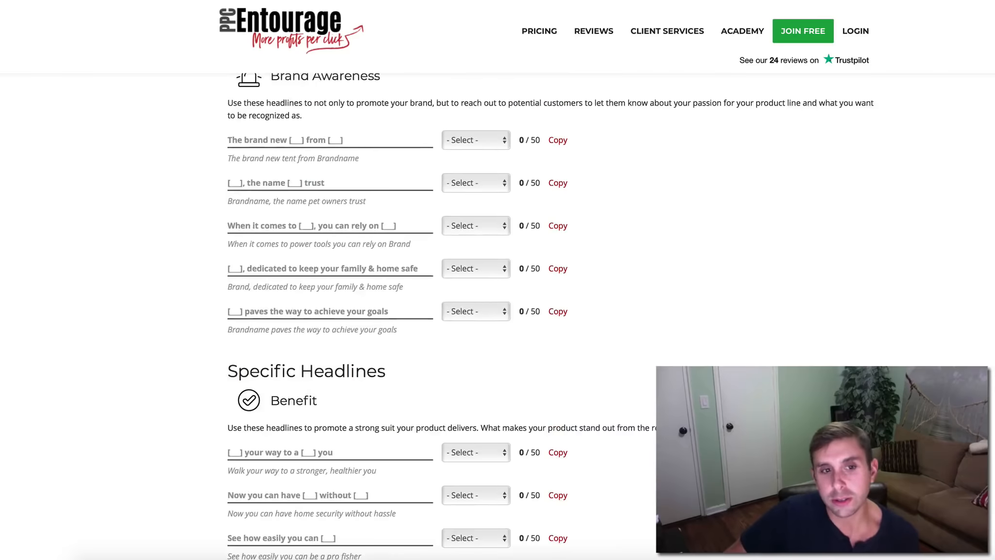
pyautogui.scroll(-15, 248, 505)
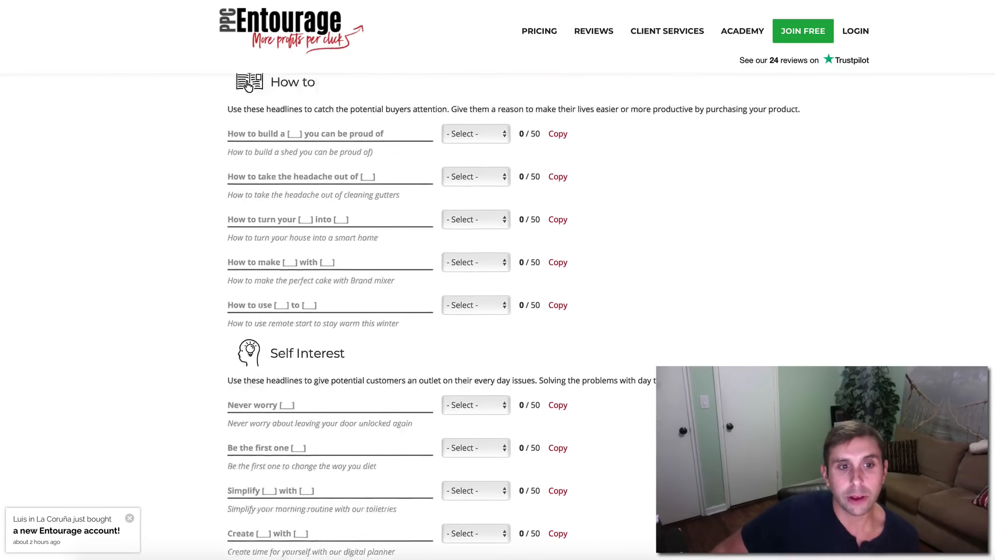
pyautogui.scroll(-5, 397, 315)
pyautogui.scroll(-1, 389, 316)
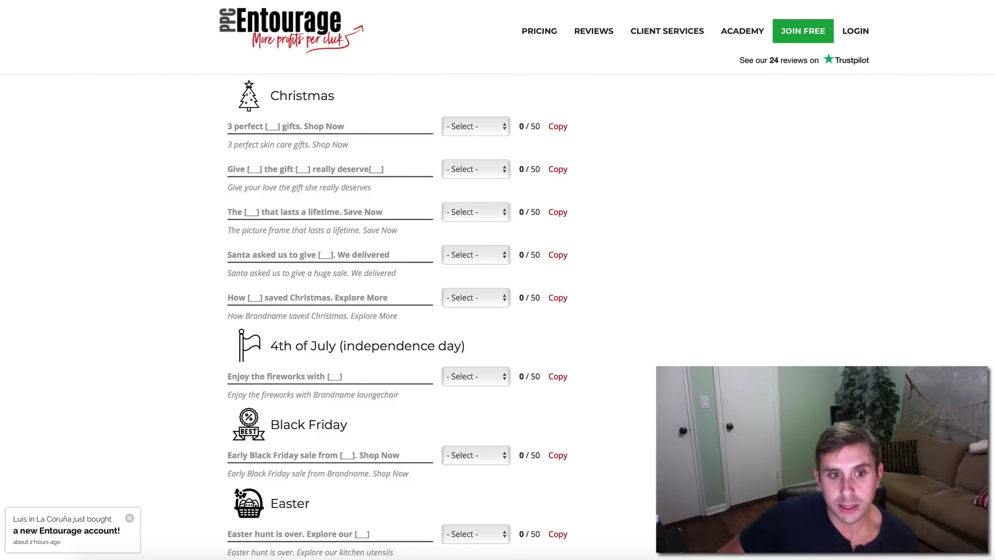
pyautogui.scroll(2, 388, 316)
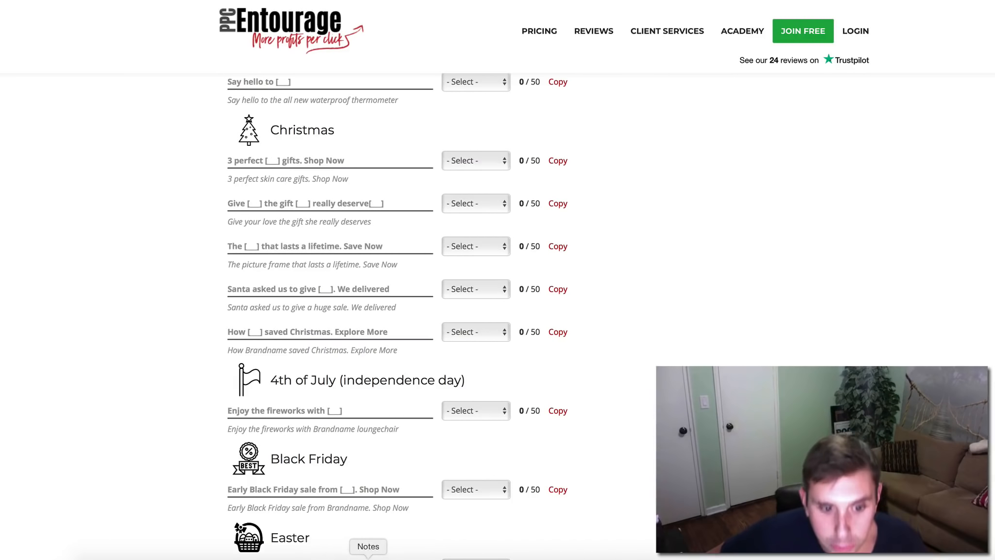
# Take the keyword "cat gifts for women" from Notes and fill the first Christmas headline template with "3 perfect cat gifts for women".
pyautogui.click(368, 556)
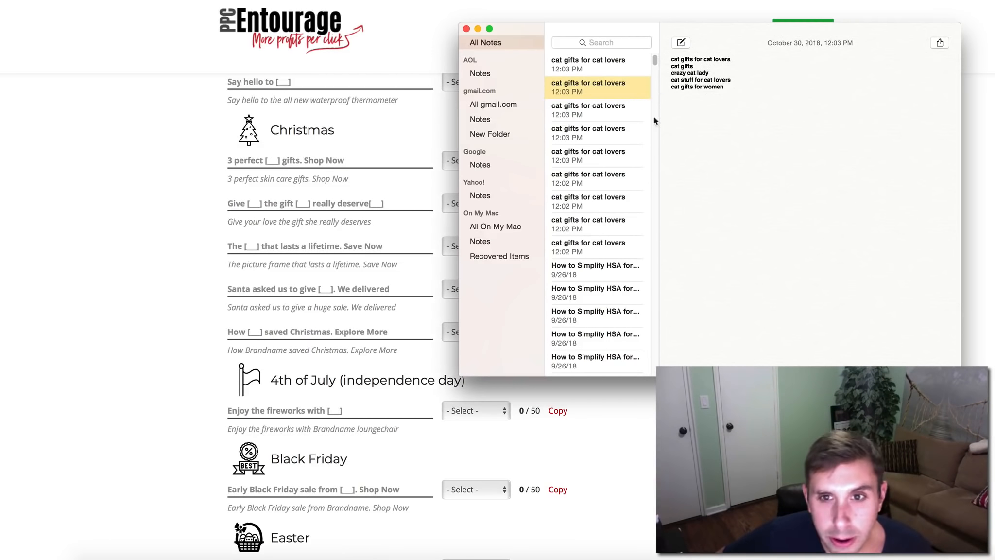
pyautogui.moveTo(724, 86); pyautogui.dragTo(672, 86)
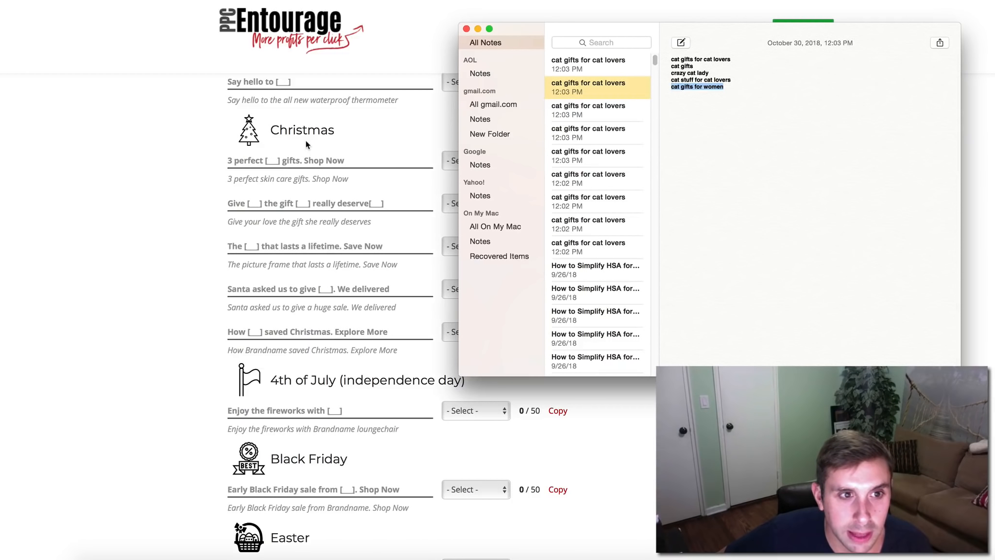
pyautogui.click(285, 160)
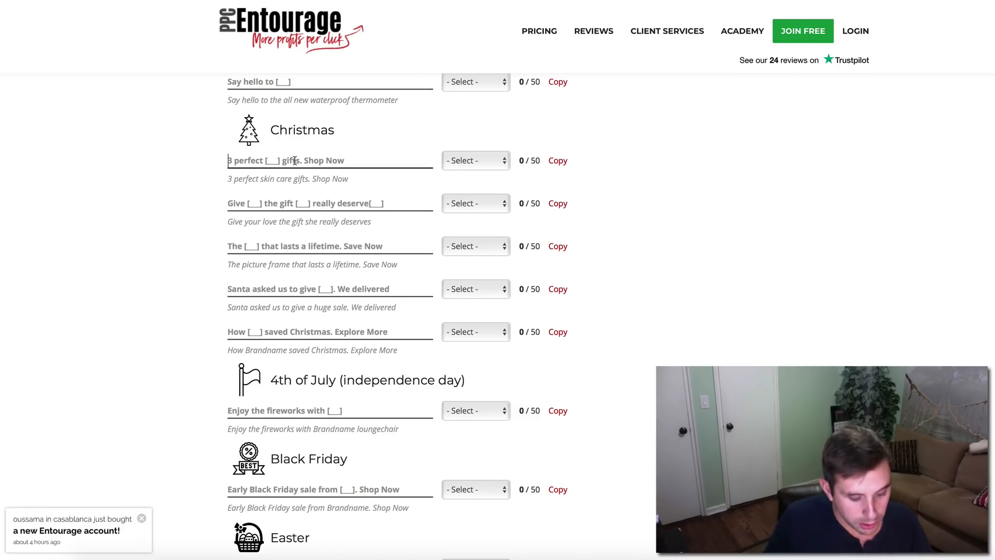
pyautogui.write('3 perfect')
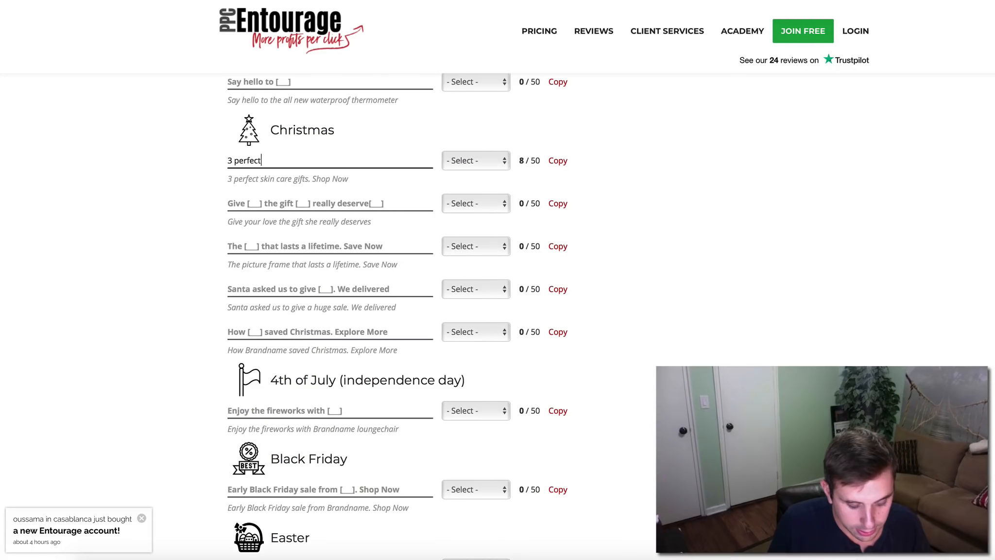
pyautogui.write(' cat gifts f')
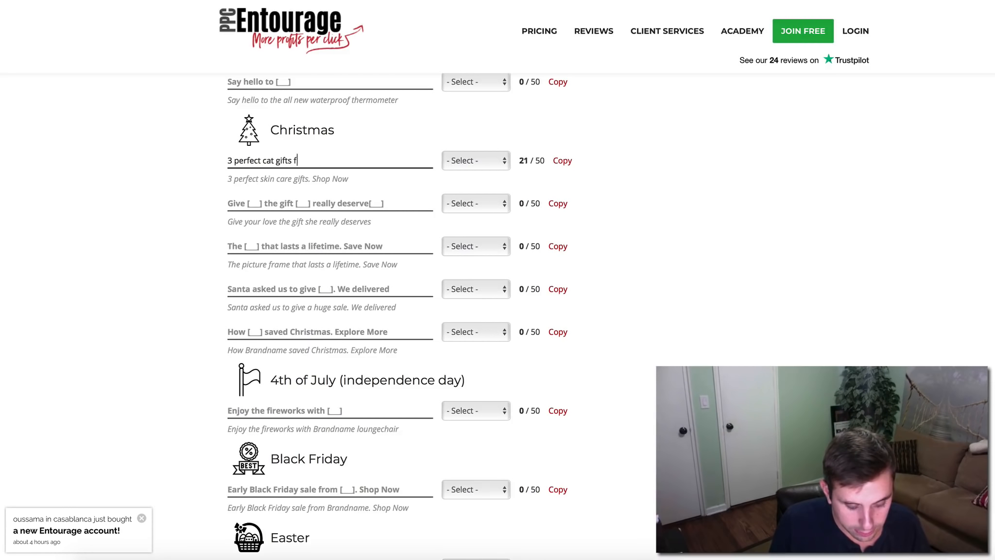
pyautogui.write('or women')
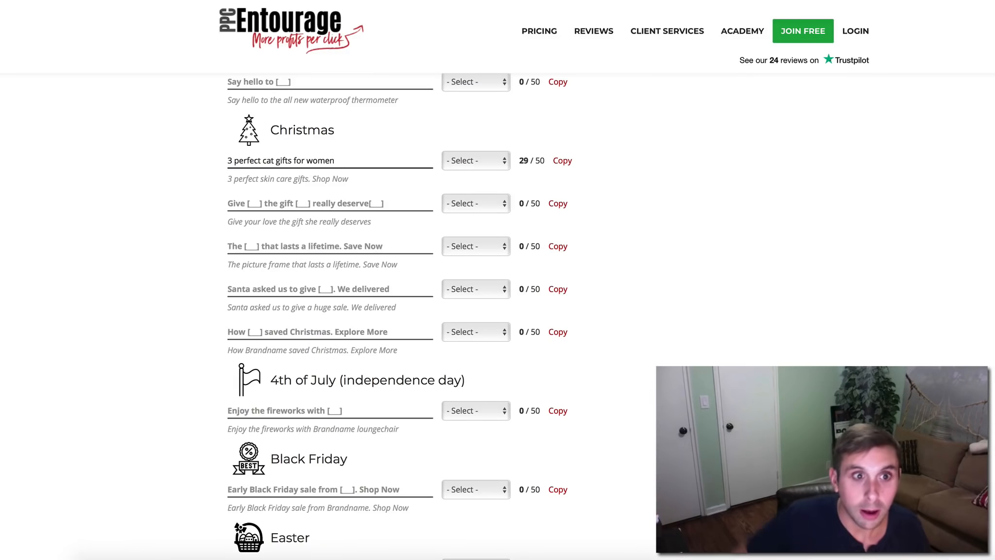
# Copy the finished headline "3 perfect cat gifts for women" from the templates and enter it as the first ad headline in the Ad Creator.
pyautogui.click(481, 163)
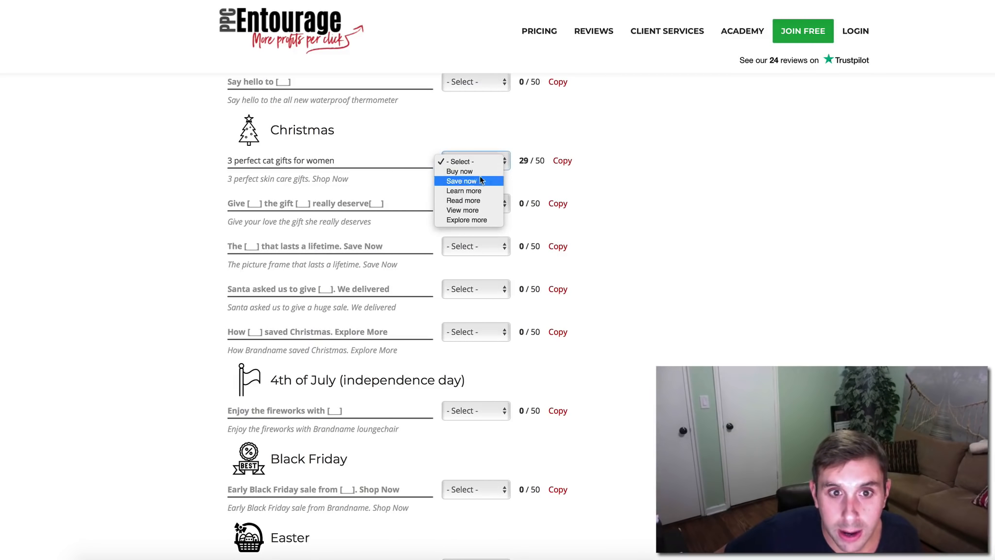
pyautogui.click(614, 176)
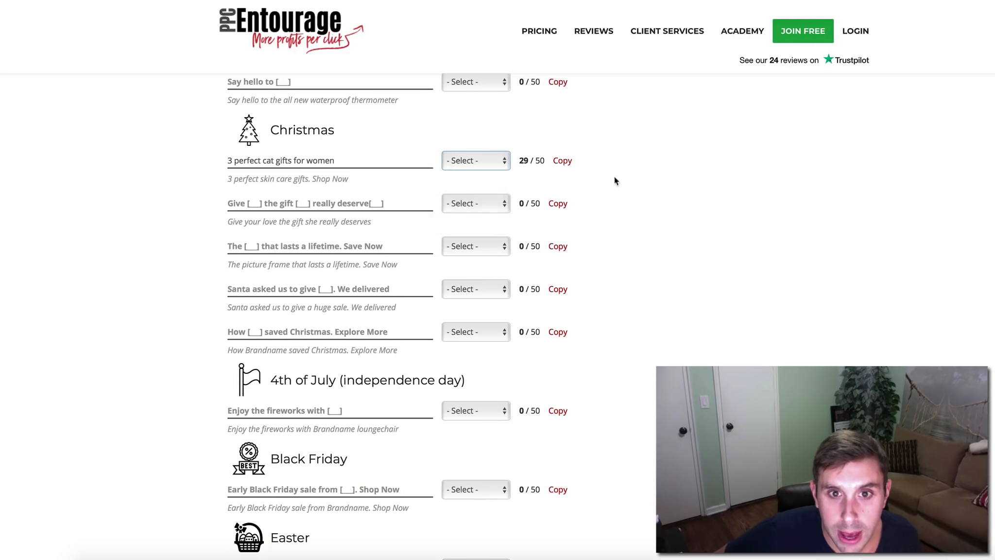
pyautogui.click(558, 162)
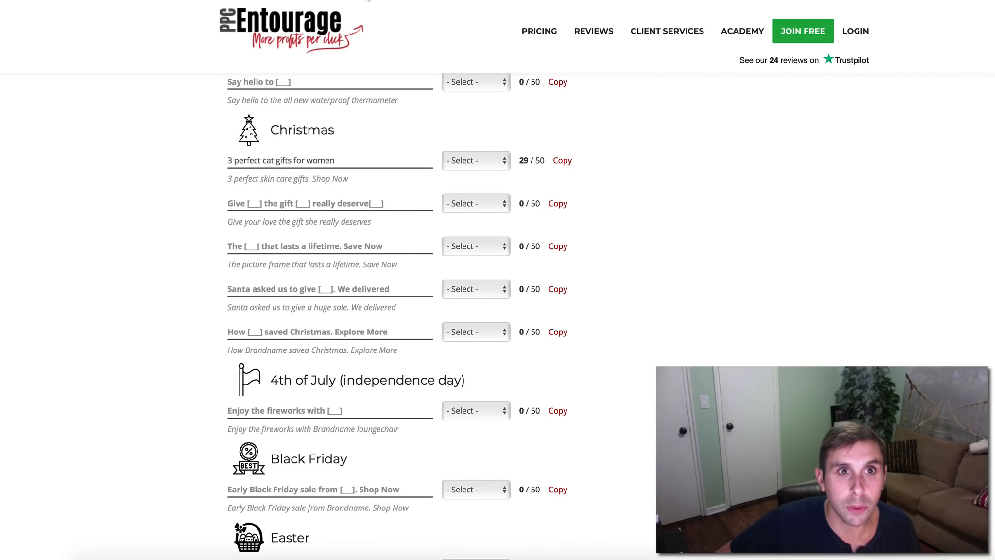
pyautogui.click(367, 0)
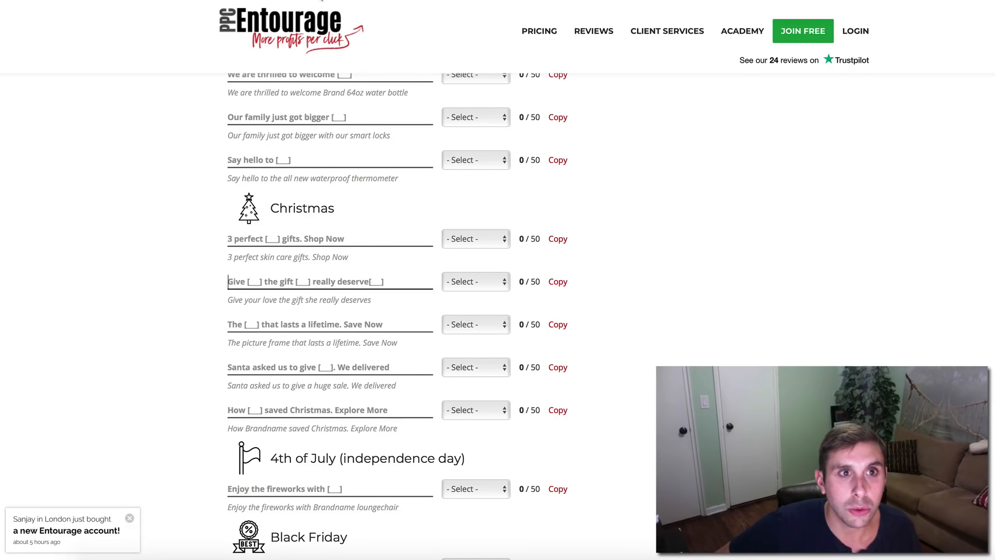
pyautogui.click(321, 0)
pyautogui.click(291, 0)
pyautogui.click(112, 268)
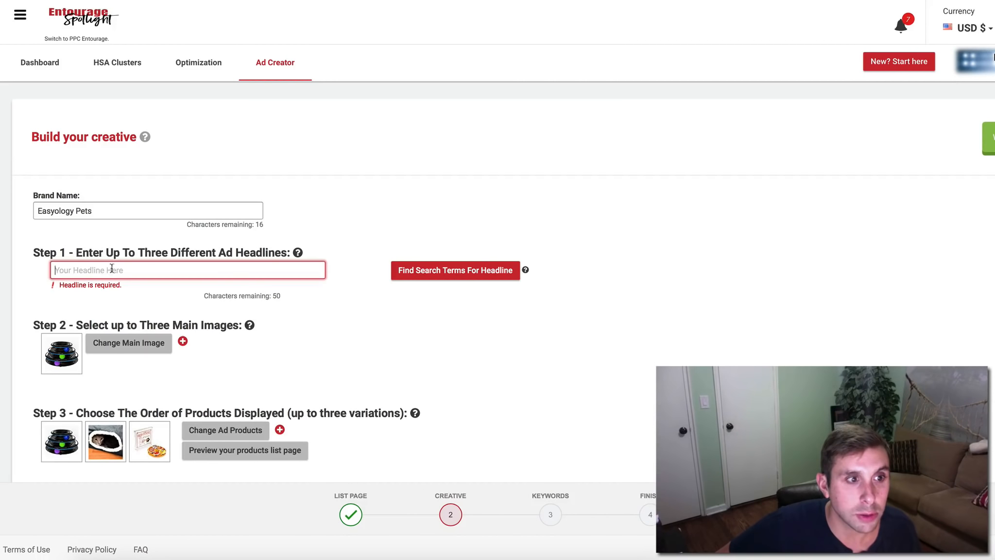
pyautogui.click(77, 1)
pyautogui.click(88, 18)
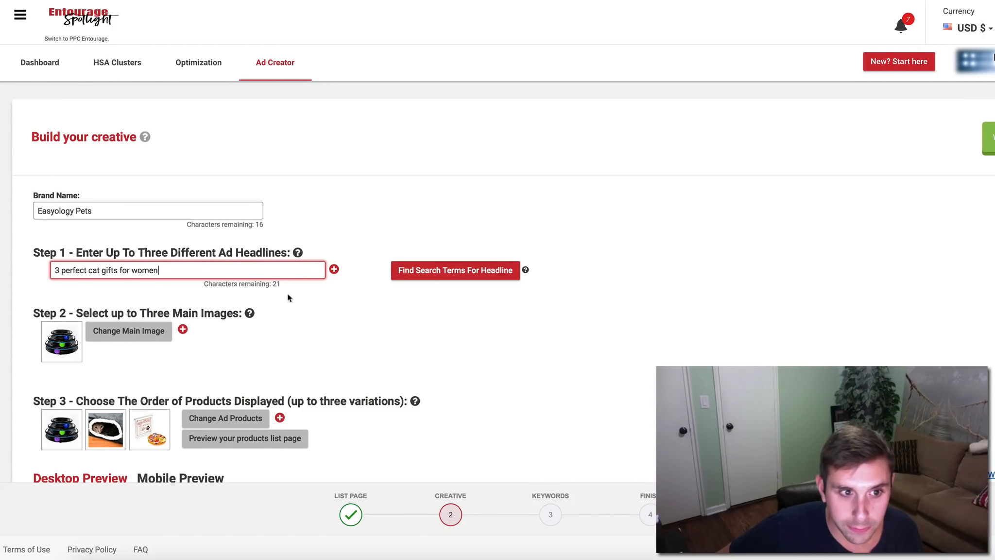
# Open the entry for an additional ad headline and set the keyword "cat gifts for women" apart from the other keywords in Notes.
pyautogui.click(335, 270)
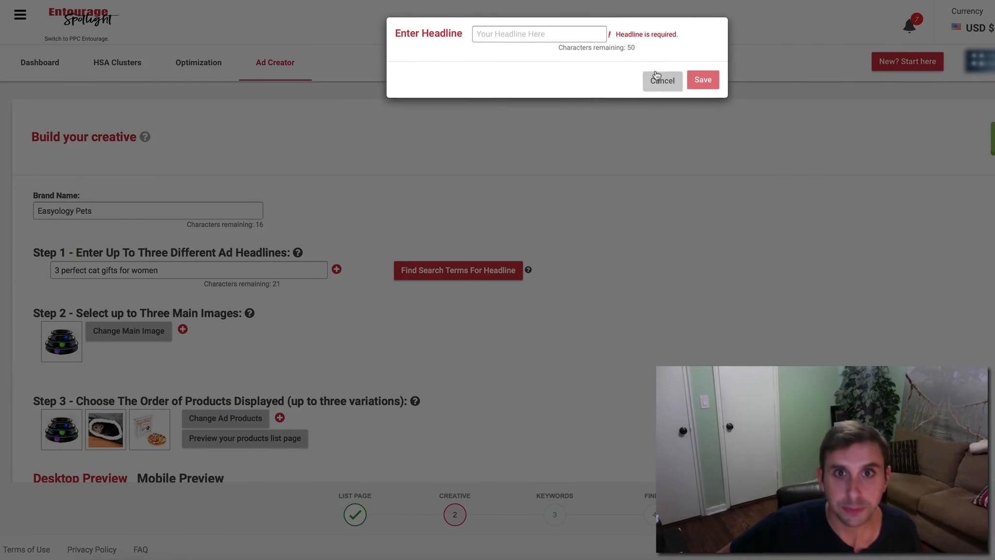
pyautogui.click(456, 0)
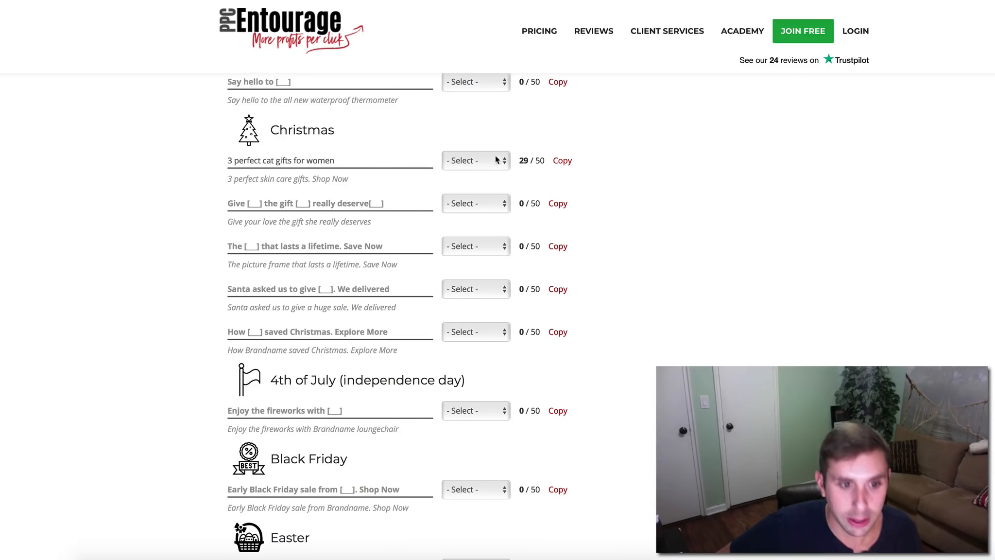
pyautogui.click(368, 556)
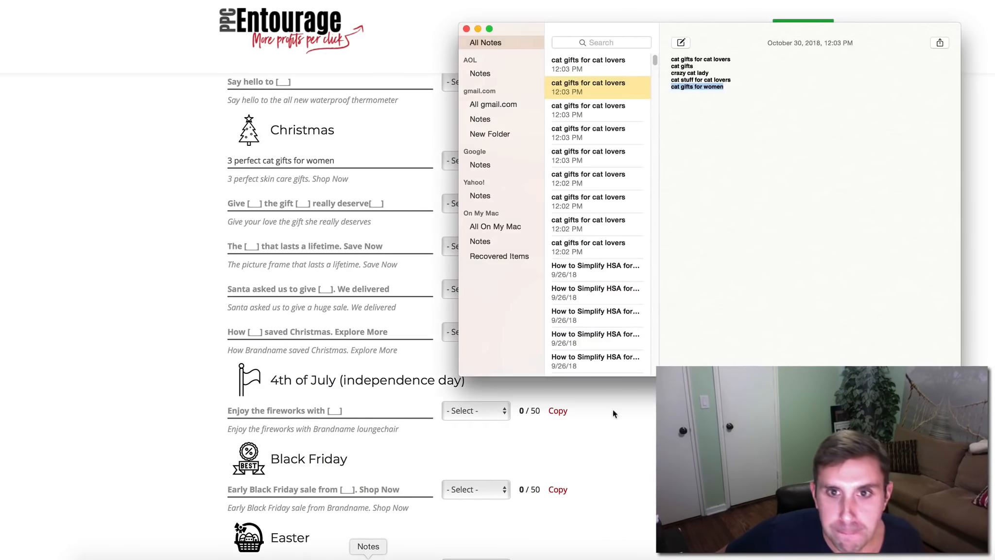
pyautogui.click(739, 81)
pyautogui.press('Return')
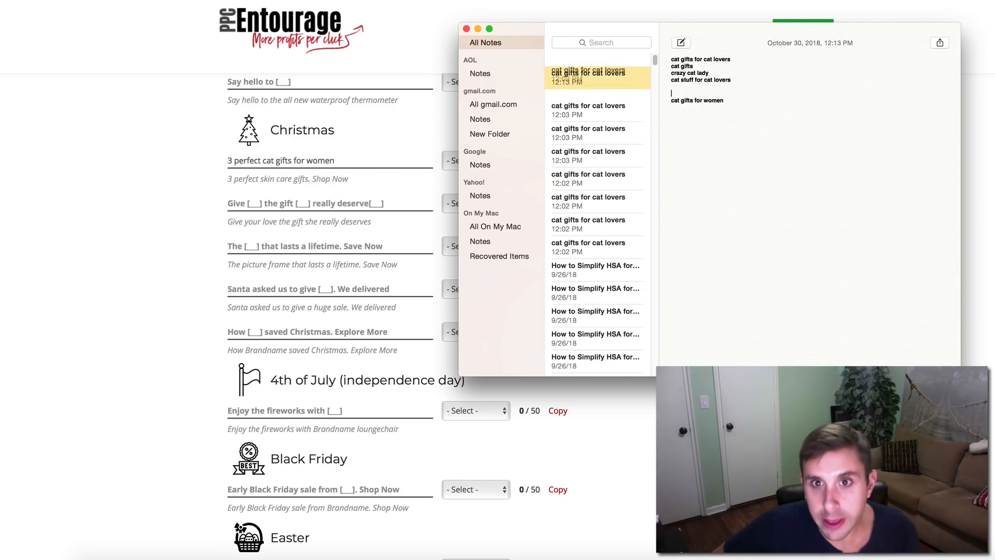
pyautogui.tripleClick(683, 59)
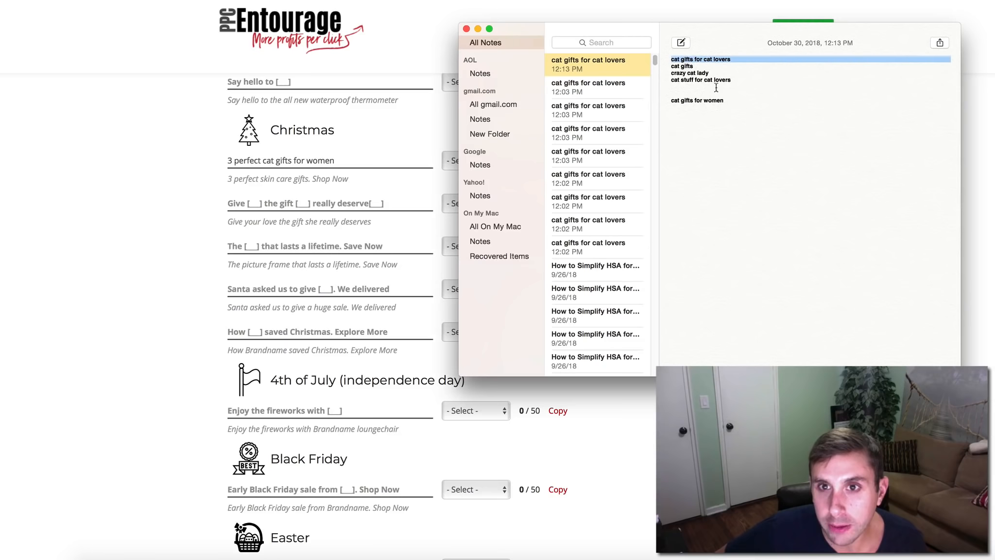
pyautogui.click(718, 64)
pyautogui.moveTo(733, 59); pyautogui.dragTo(666, 58)
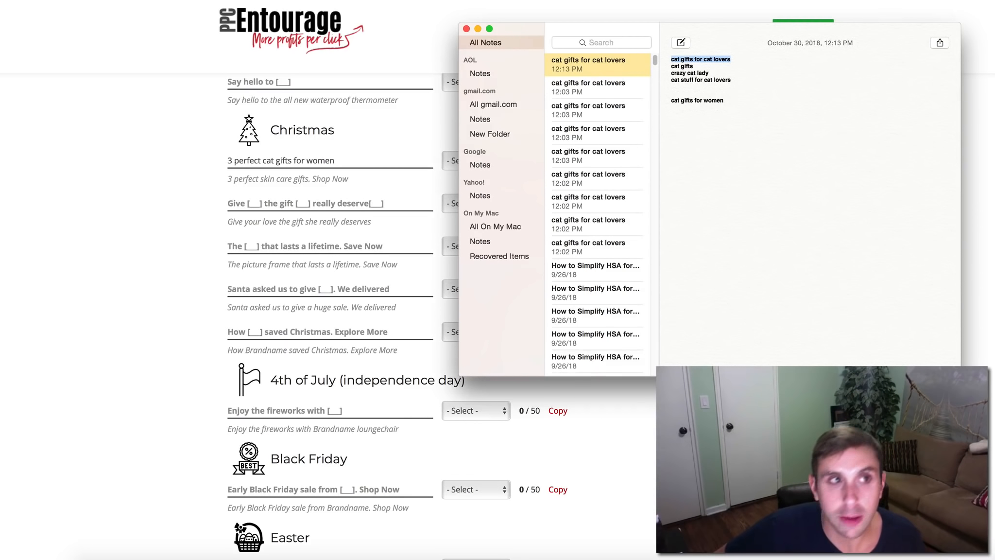
pyautogui.click(91, 0)
pyautogui.click(92, 2)
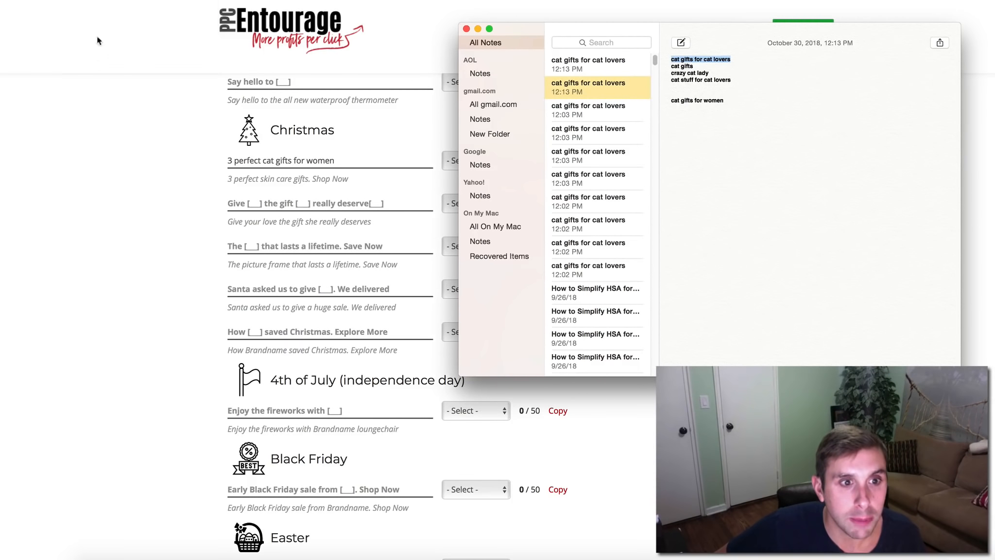
pyautogui.click(94, 118)
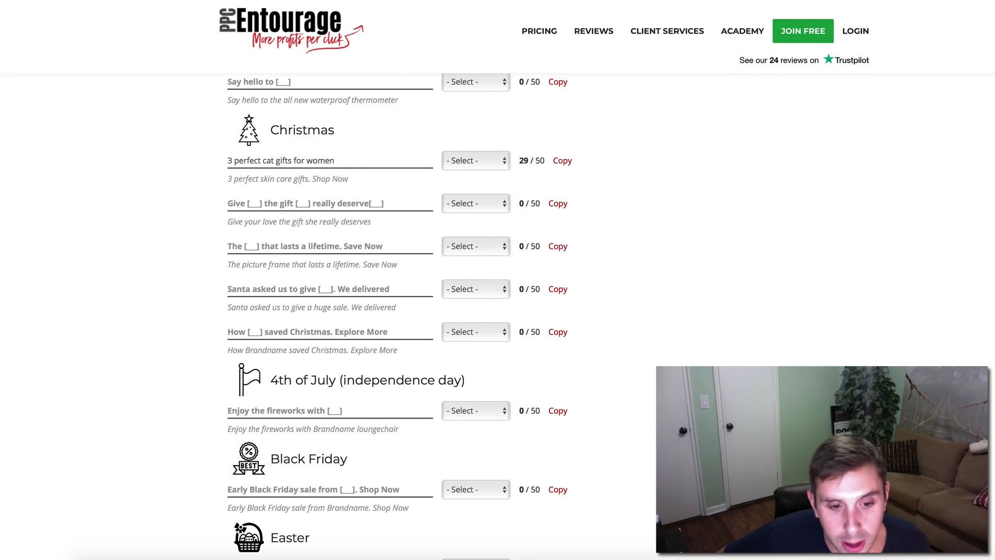
# Check the Notes keywords and fill the second Christmas template with "Give the crazy cat lady the gift she really wants".
pyautogui.click(368, 556)
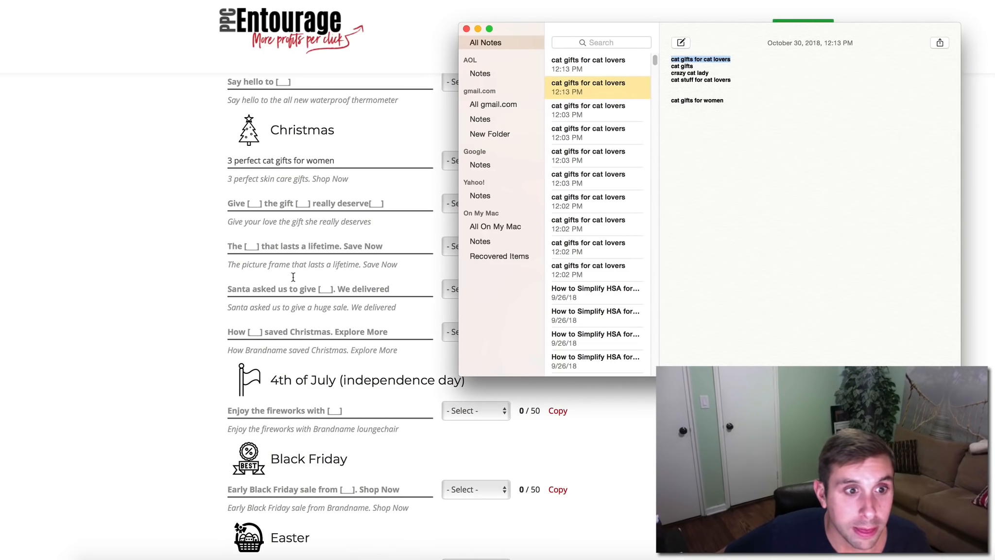
pyautogui.click(263, 203)
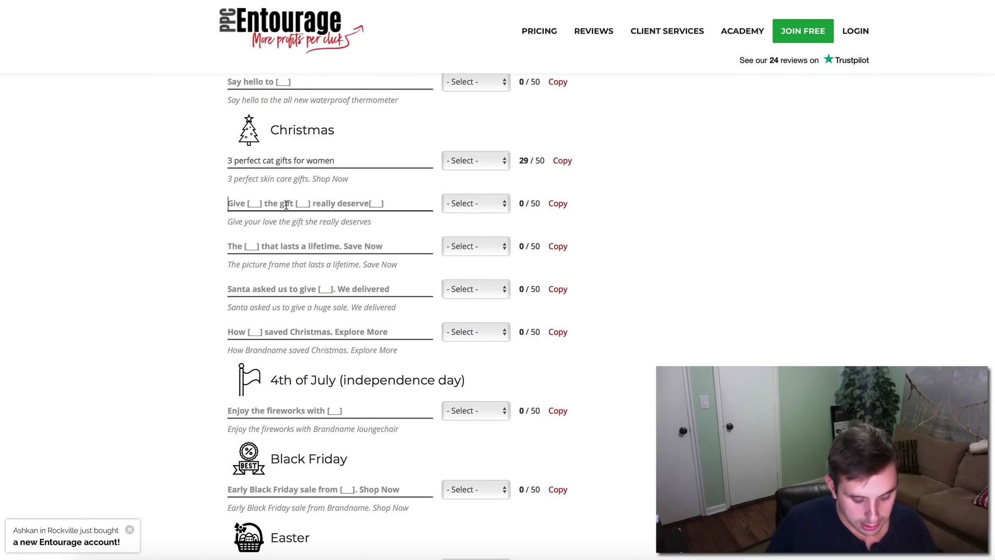
pyautogui.write('Give the craz')
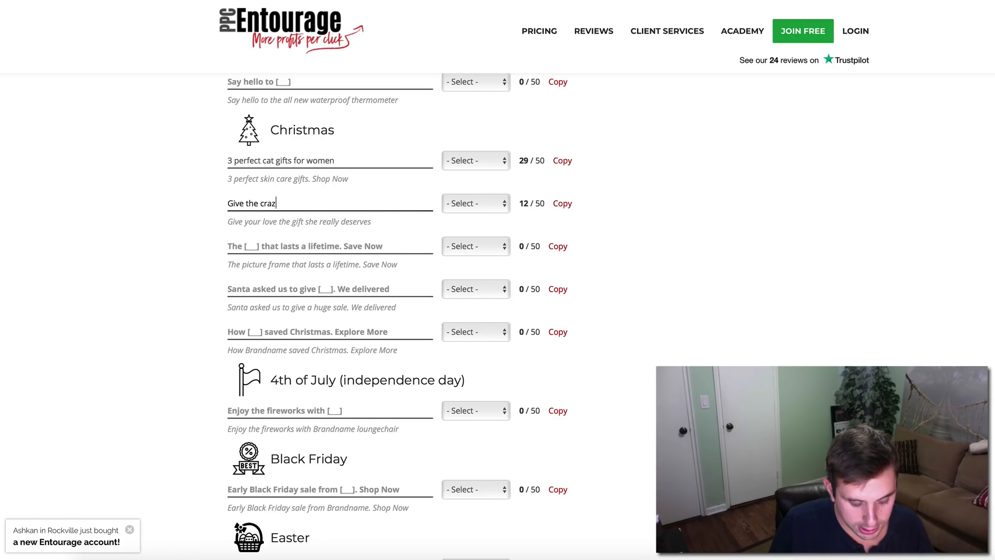
pyautogui.write('y cat lad')
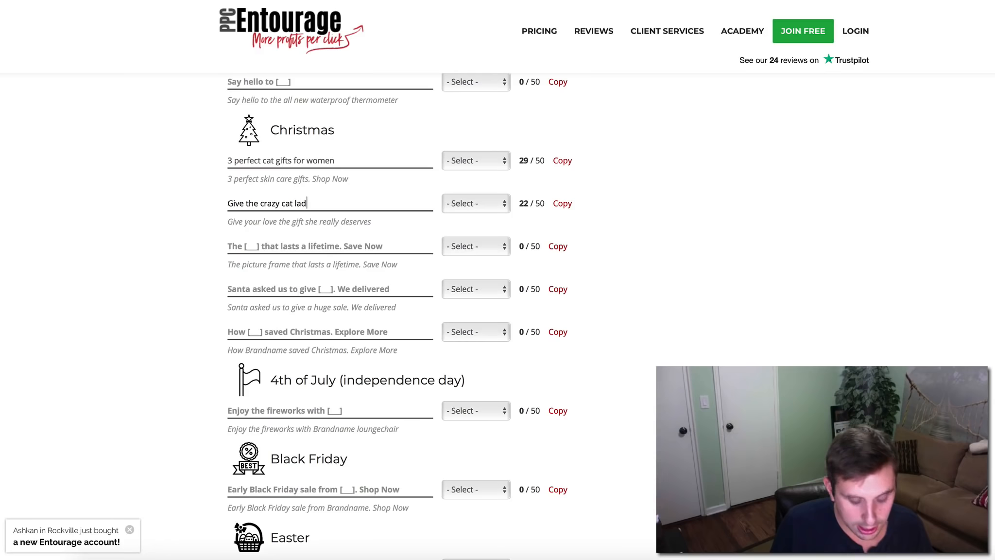
pyautogui.write('y t')
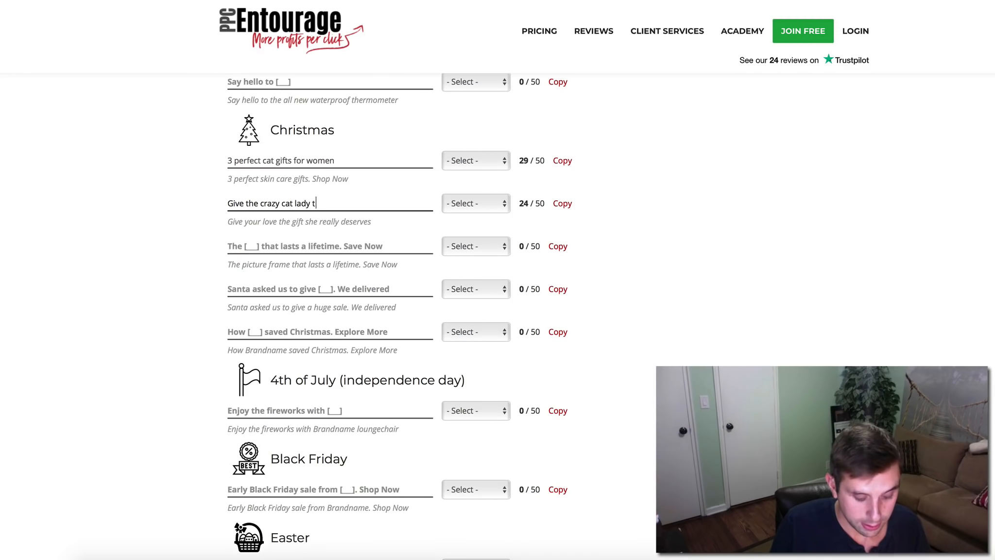
pyautogui.write('he gift she re')
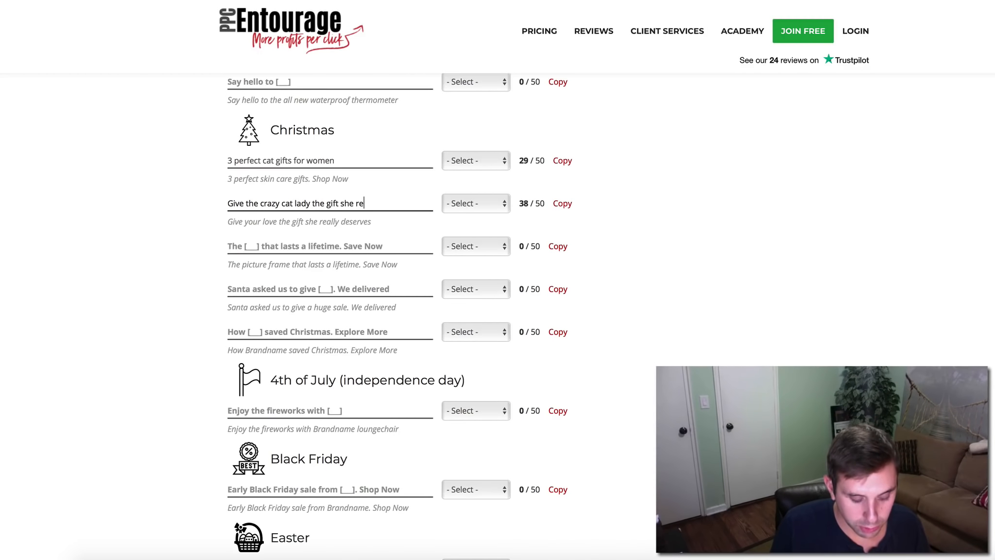
pyautogui.write('allty ')
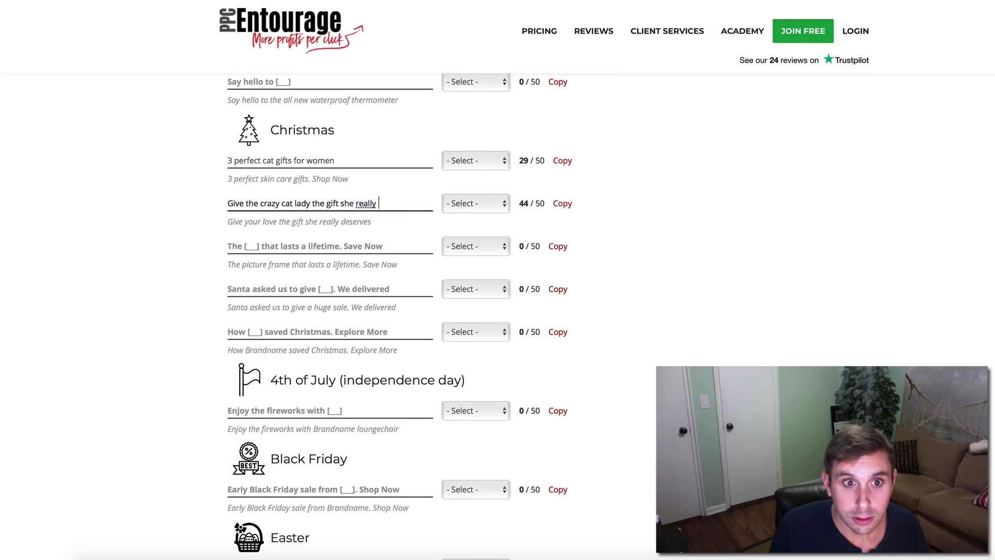
pyautogui.write(' wants')
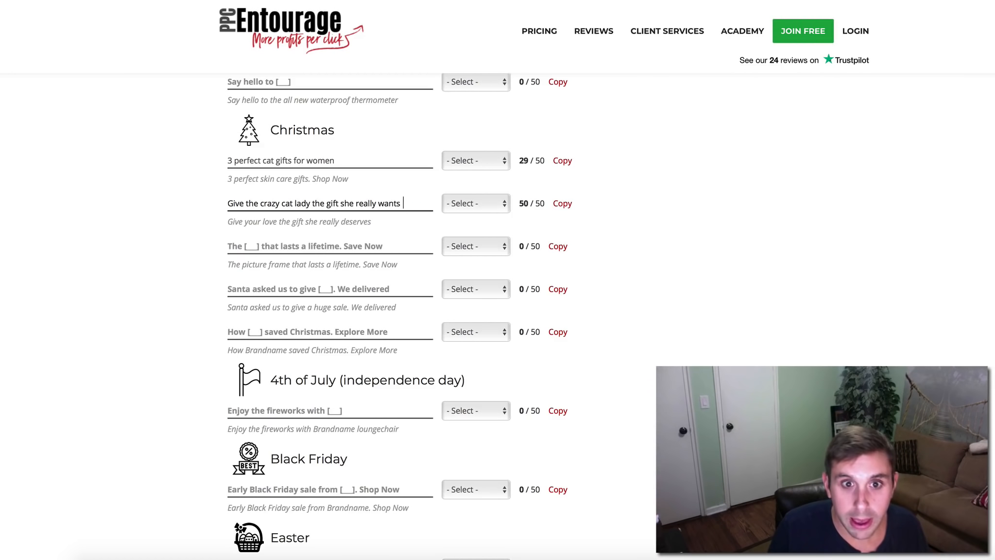
# Copy the crazy cat lady headline and save it as an additional ad headline in the Ad Creator.
pyautogui.tripleClick(312, 205)
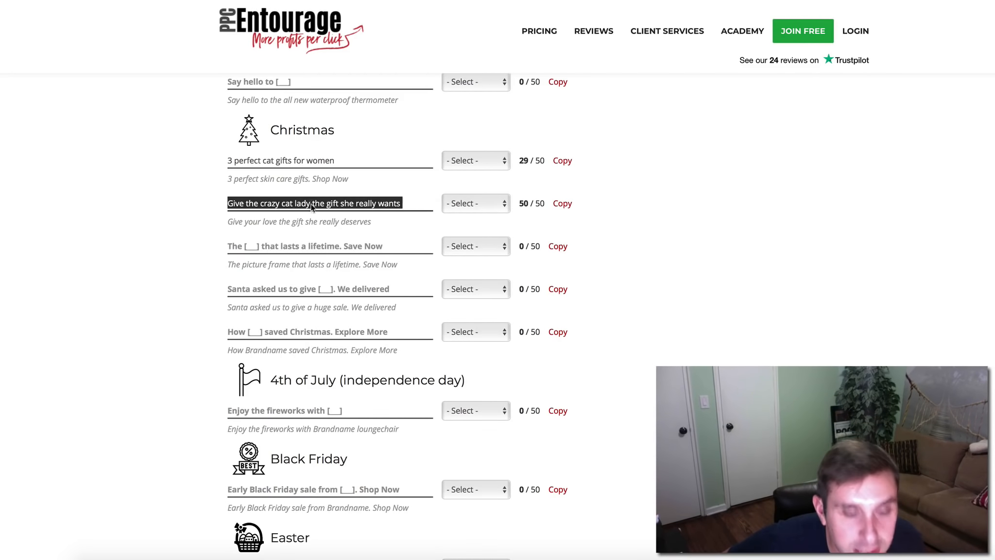
pyautogui.rightClick(311, 205)
pyautogui.click(356, 249)
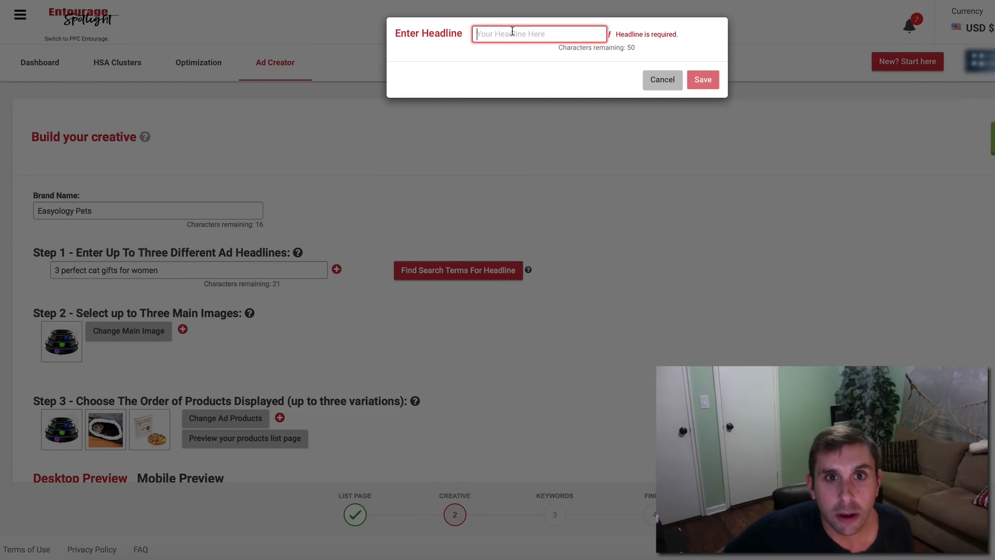
pyautogui.rightClick(512, 32)
pyautogui.click(551, 55)
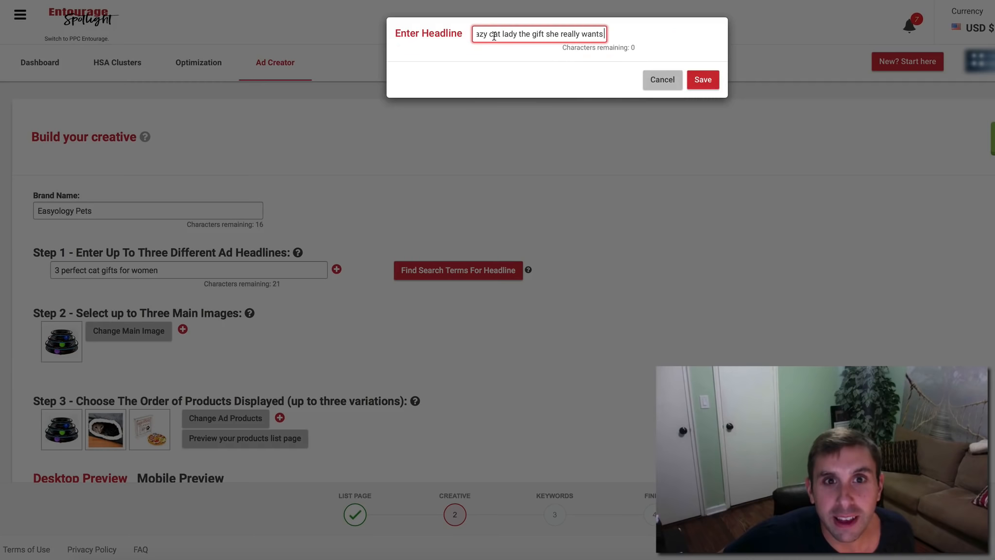
pyautogui.click(705, 81)
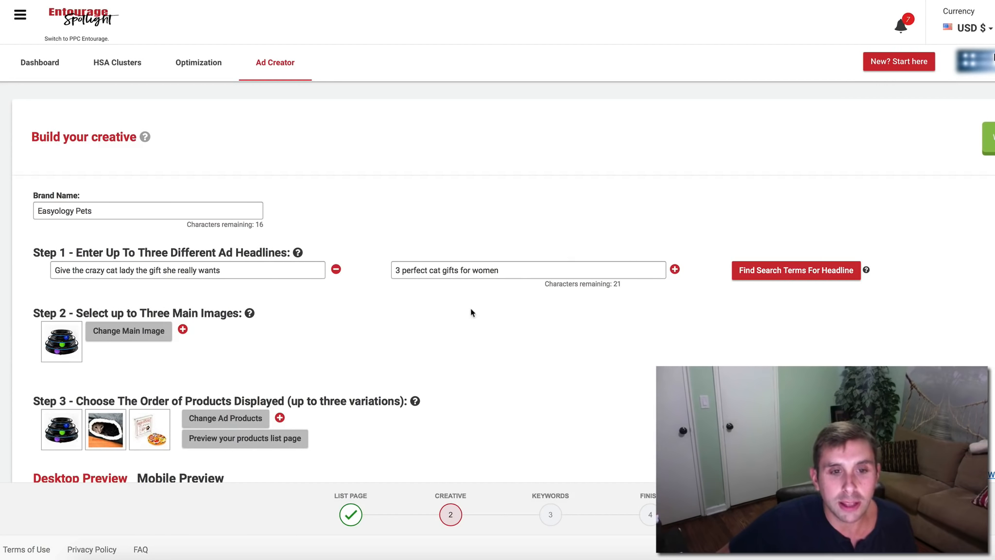
# Take the keyword "cat gifts" from Notes and fill the Santa Christmas template with "Santa asked us to give amazing cat gifts this year".
pyautogui.click(368, 558)
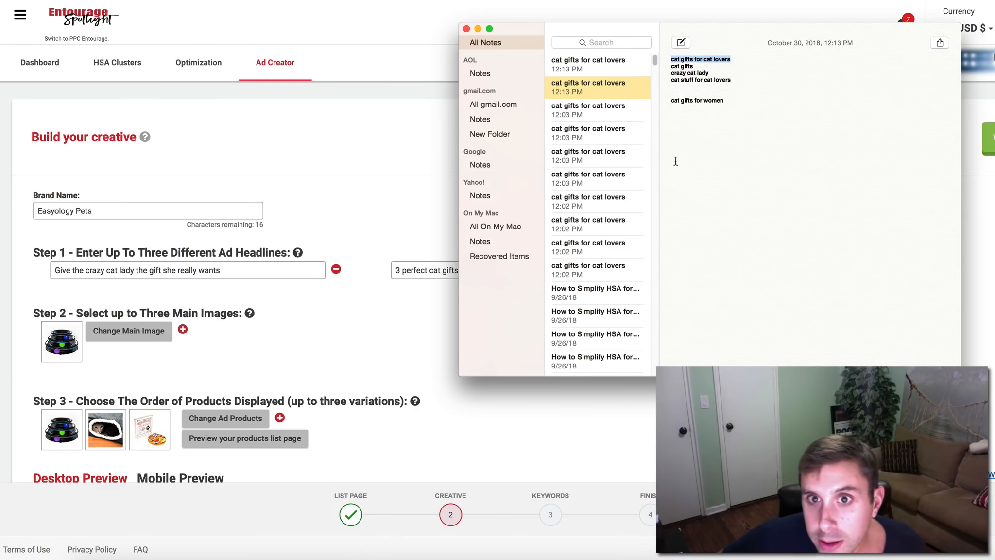
pyautogui.moveTo(666, 66); pyautogui.dragTo(699, 66)
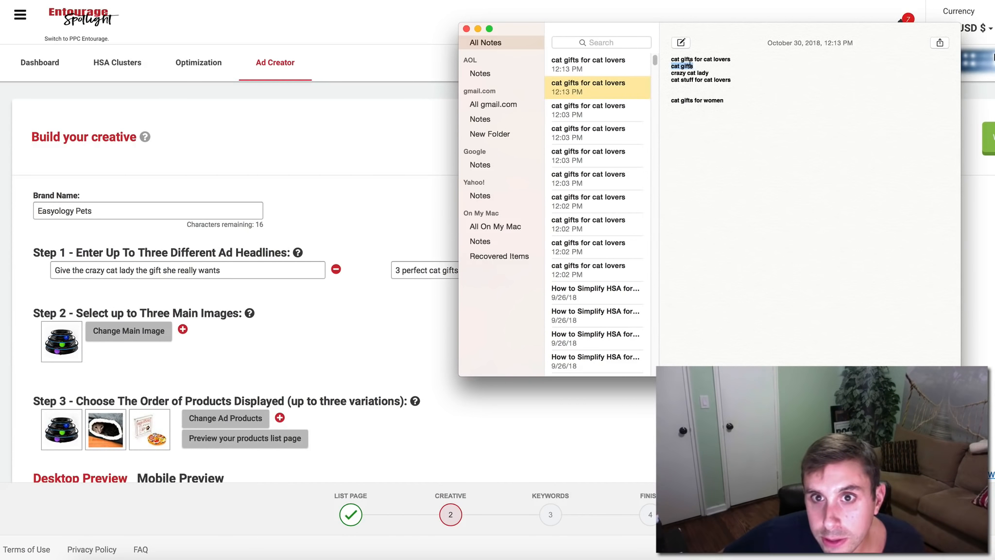
pyautogui.rightClick(690, 63)
pyautogui.click(722, 111)
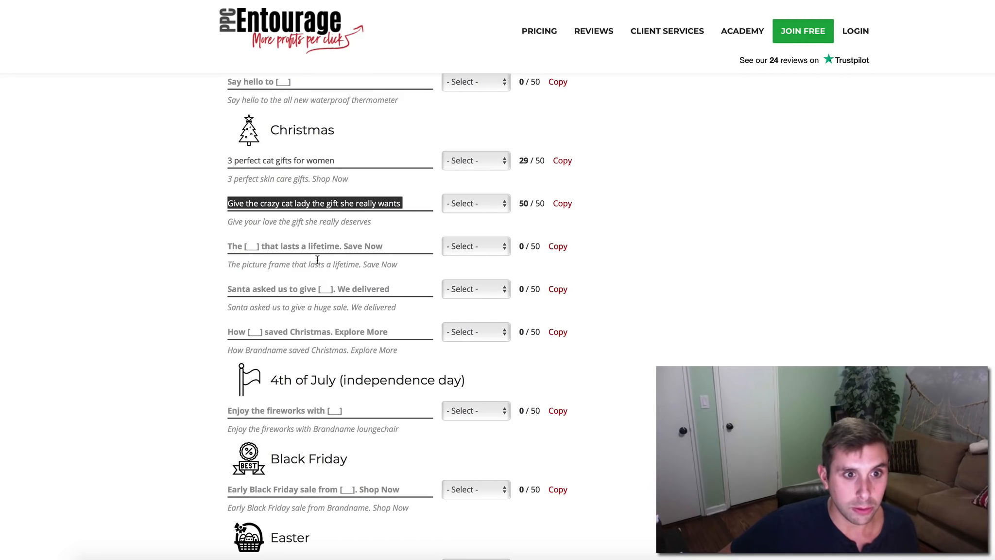
pyautogui.click(302, 289)
pyautogui.write('Santa asked us to give')
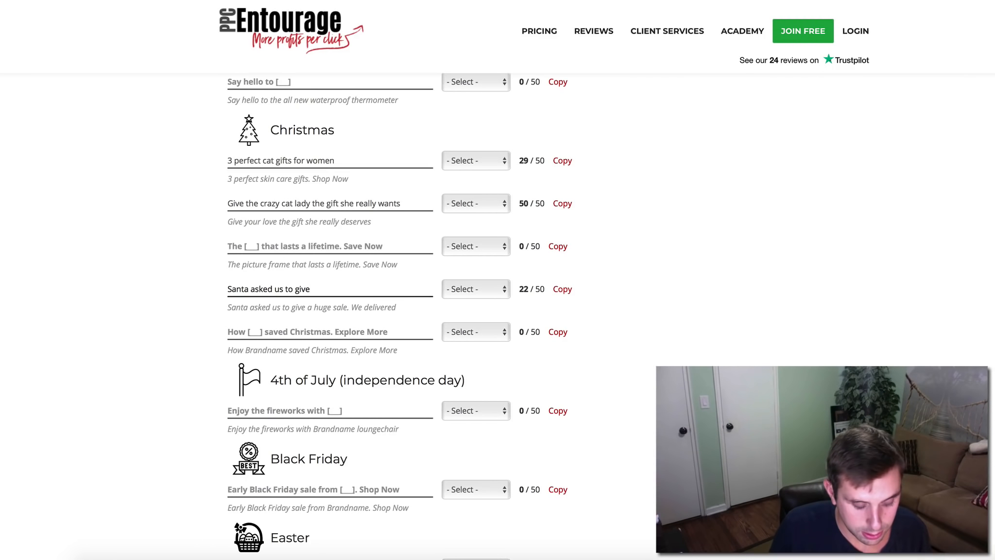
pyautogui.write(' amazing ')
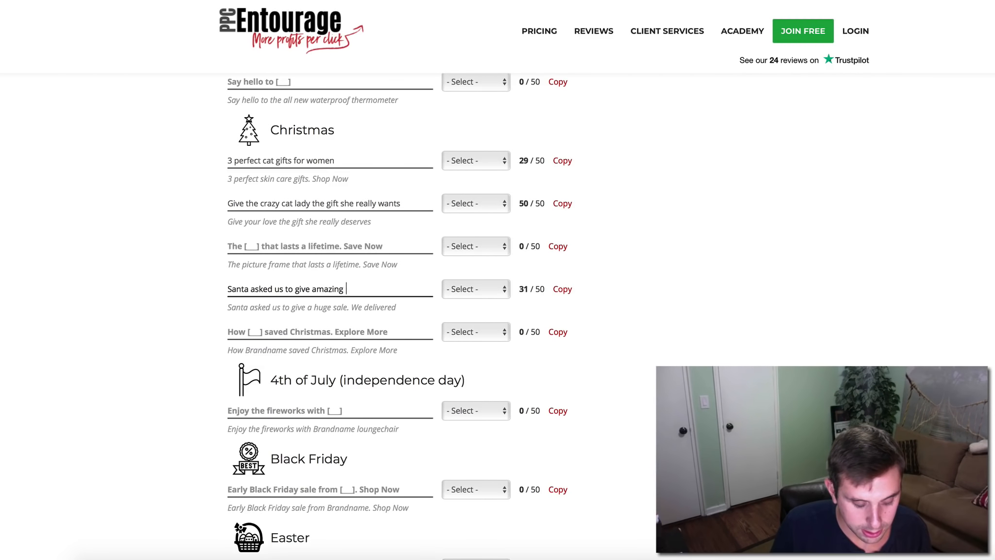
pyautogui.write('cat gi')
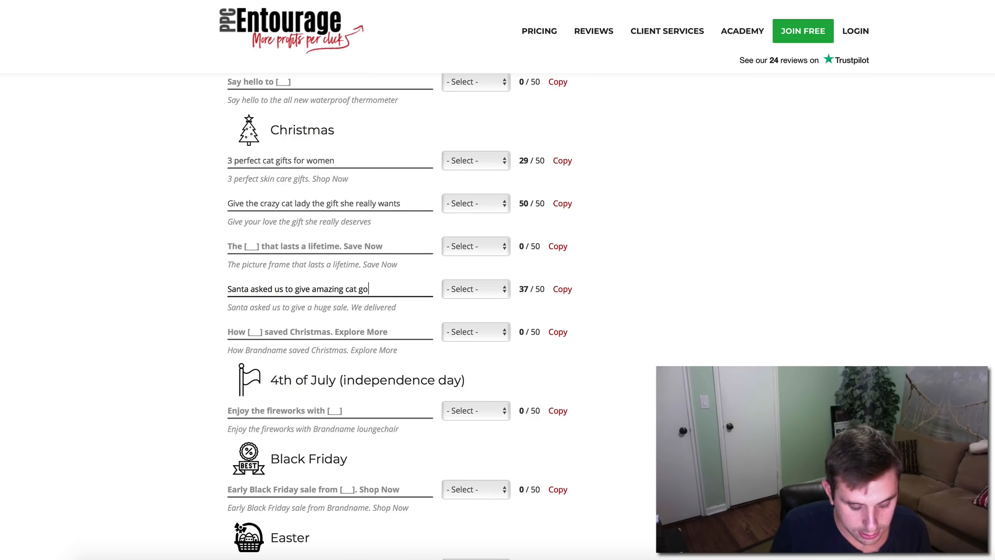
pyautogui.write('fts')
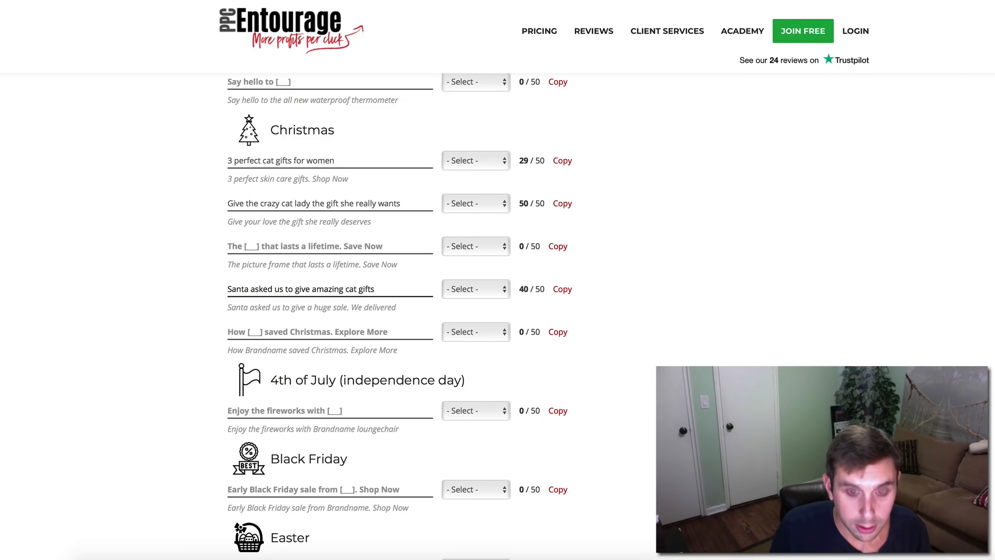
pyautogui.write(' this year')
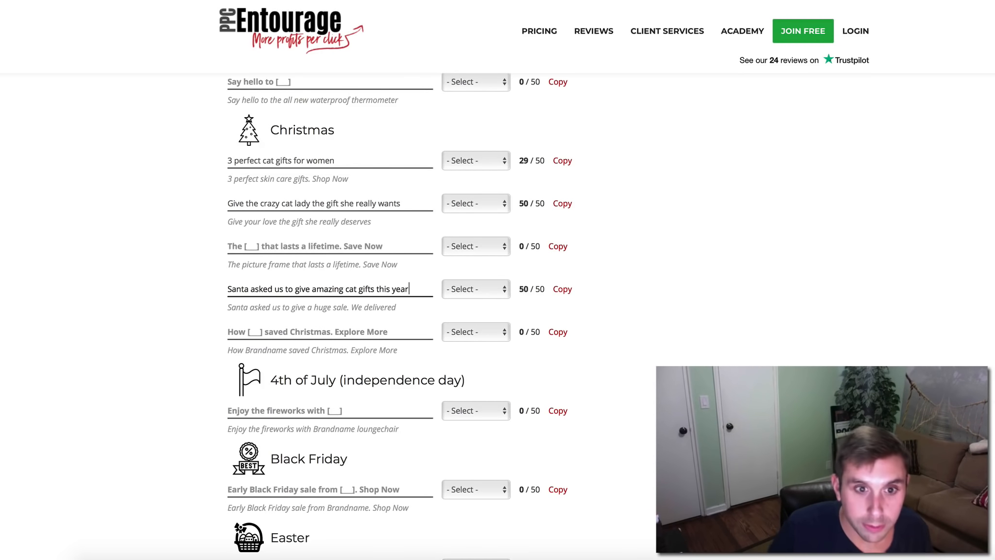
pyautogui.doubleClick(313, 287)
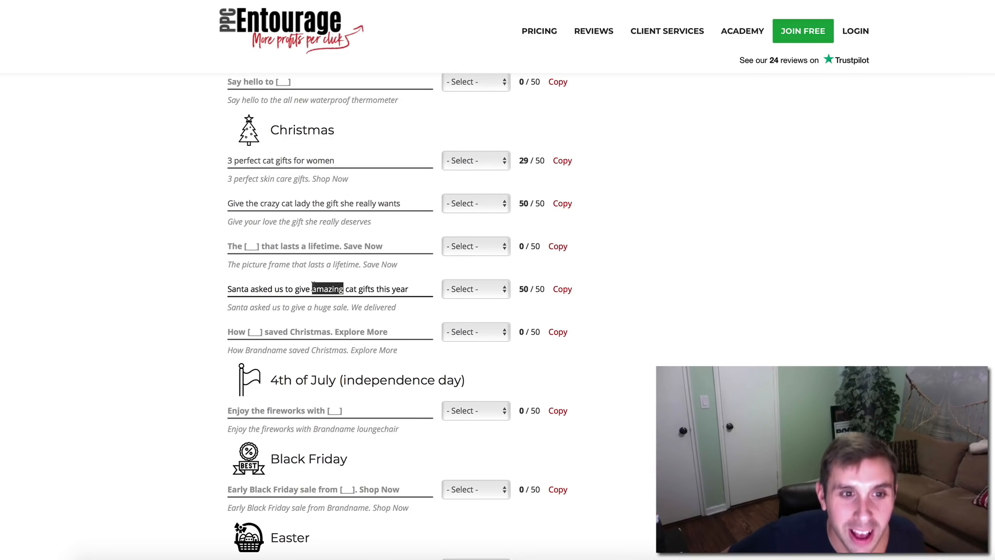
# Copy the filled Santa Christmas headline "Santa asked us to give amazing cat gifts this year" and save it as another ad headline in the Ad Creator.
pyautogui.tripleClick(314, 288)
pyautogui.rightClick(313, 288)
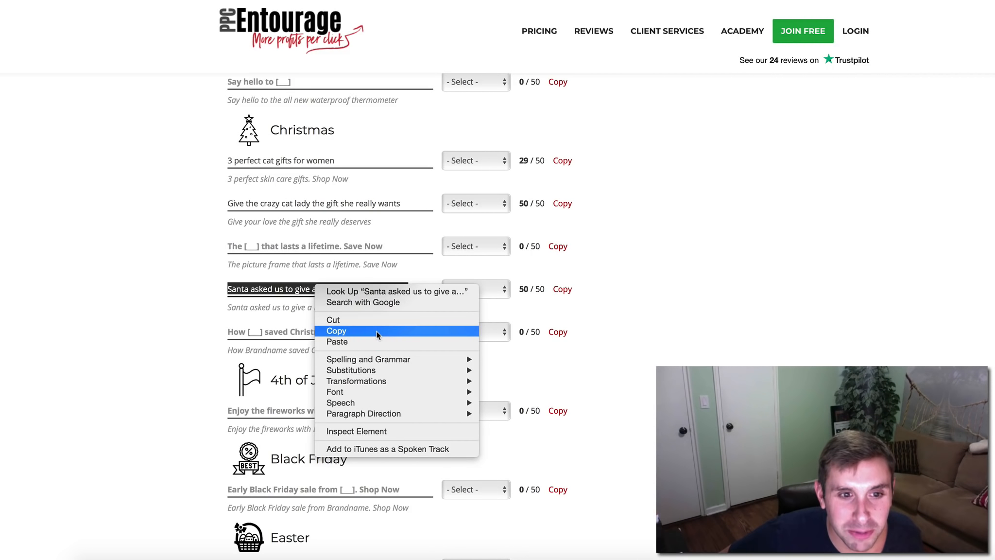
pyautogui.click(376, 331)
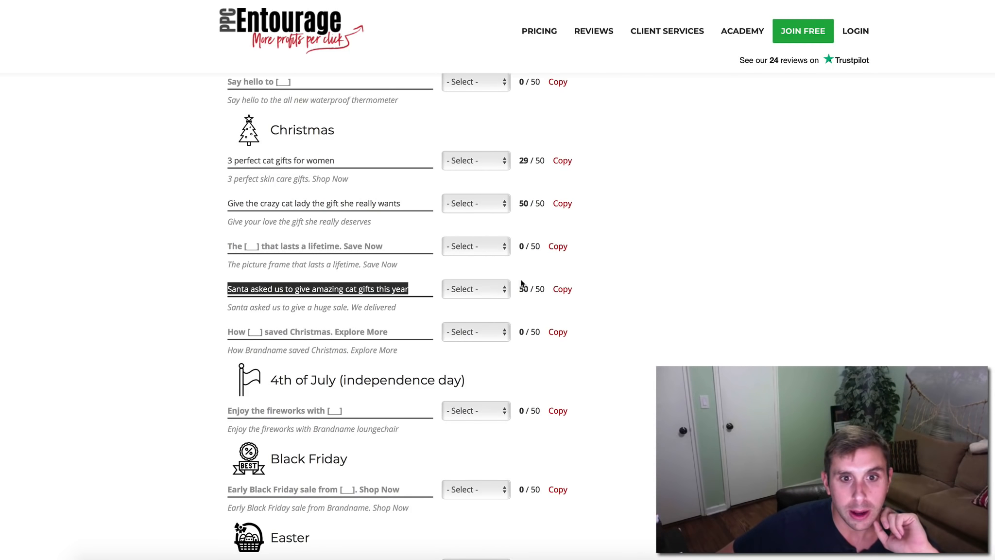
pyautogui.click(562, 289)
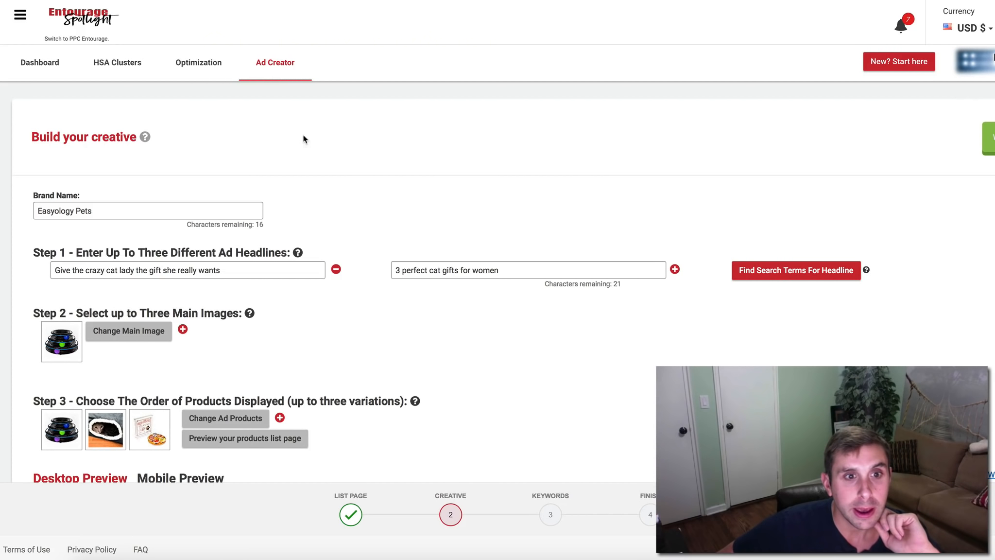
pyautogui.click(675, 269)
pyautogui.click(508, 37)
pyautogui.rightClick(508, 39)
pyautogui.click(536, 68)
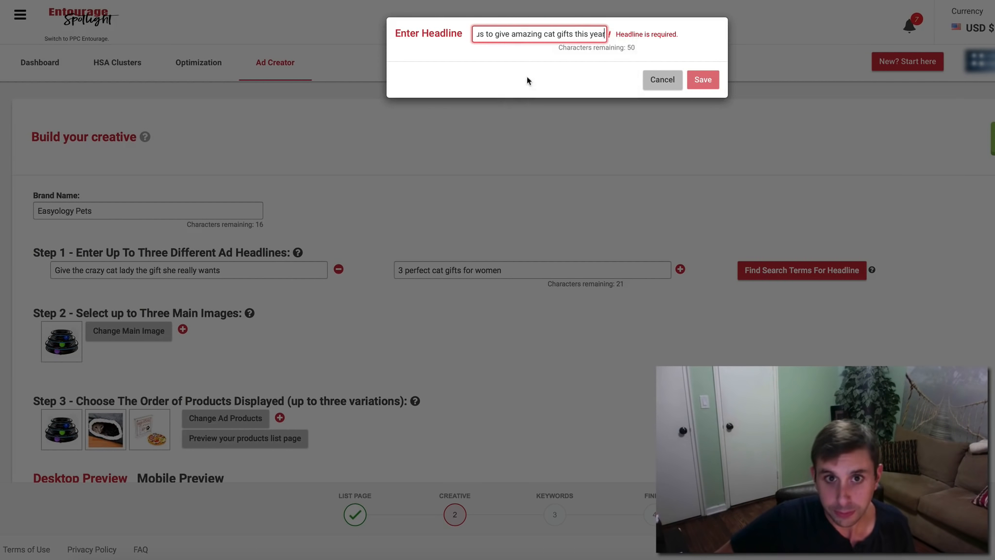
pyautogui.click(702, 80)
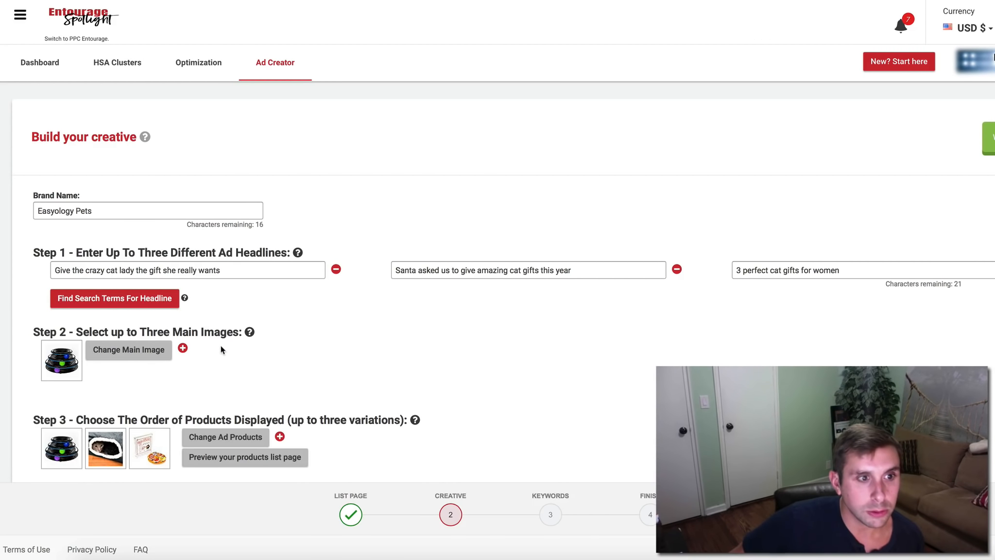
# Review the list of search terms to consider for the headlines and close it.
pyautogui.click(148, 297)
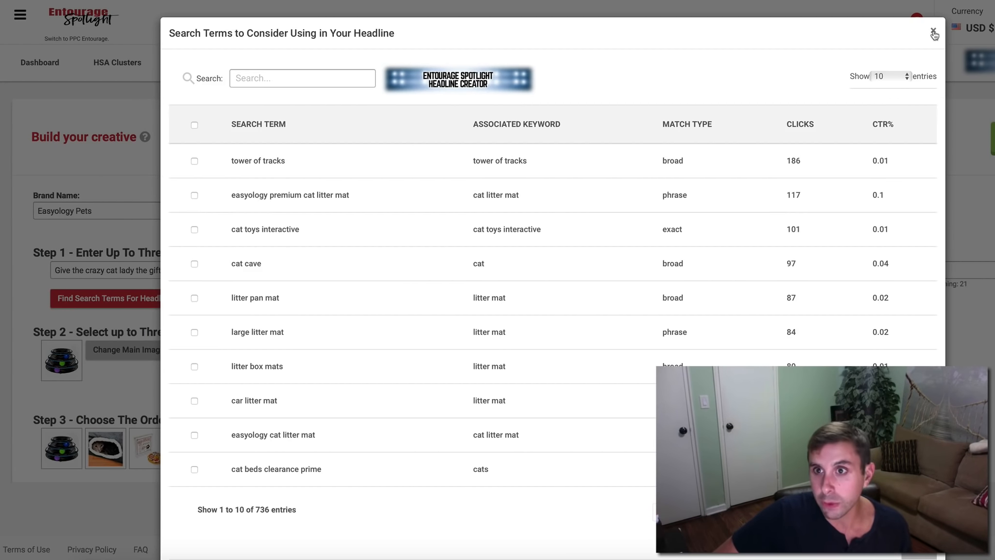
pyautogui.click(933, 33)
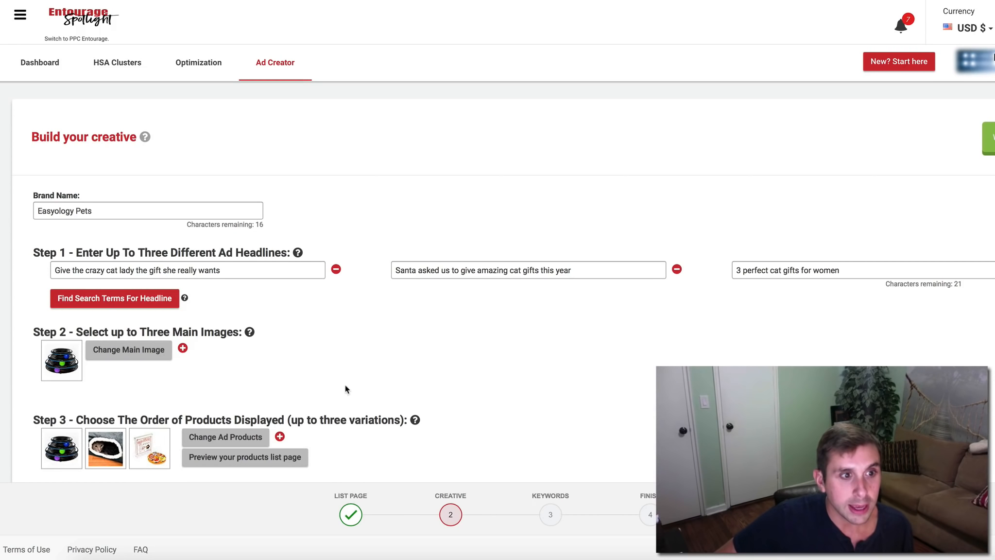
# Add a second main image to the ad by uploading rollerToy.jpg, the roller toy picture with the red Christmas ribbon.
pyautogui.click(183, 348)
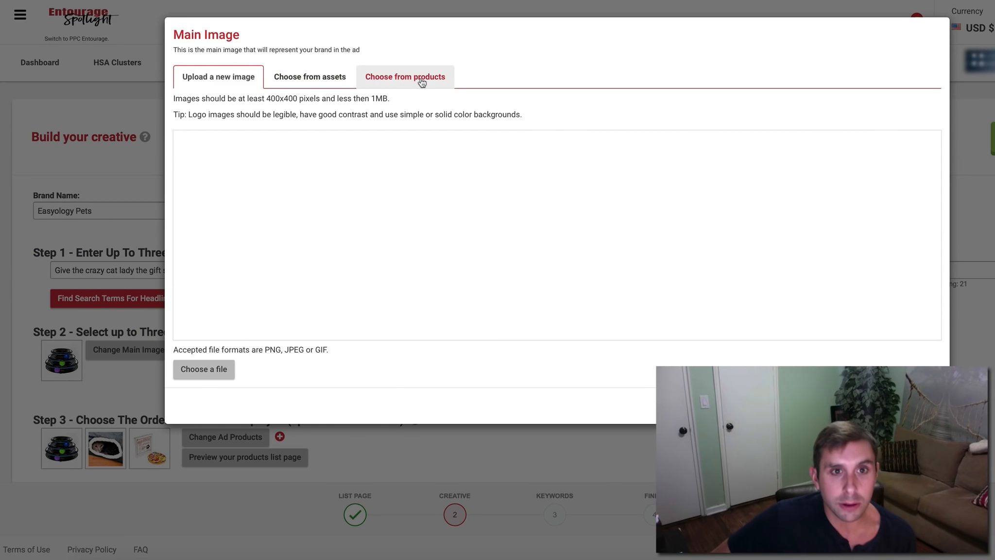
pyautogui.click(216, 374)
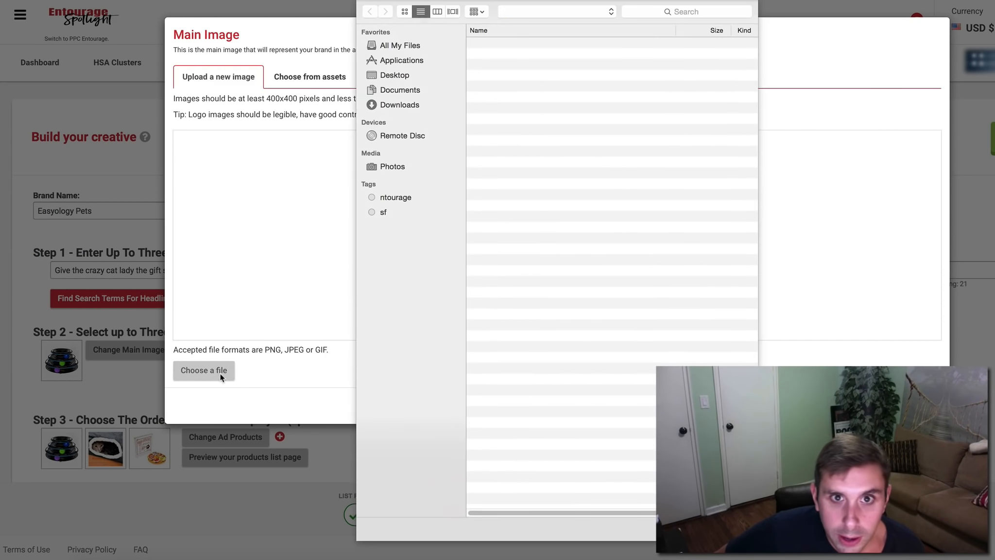
pyautogui.click(414, 44)
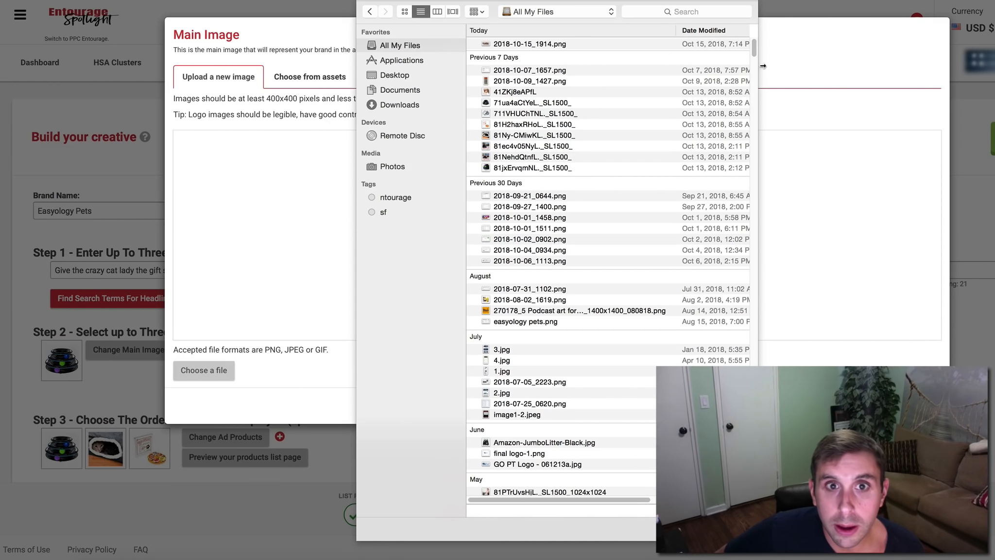
pyautogui.moveTo(754, 49); pyautogui.dragTo(754, 485)
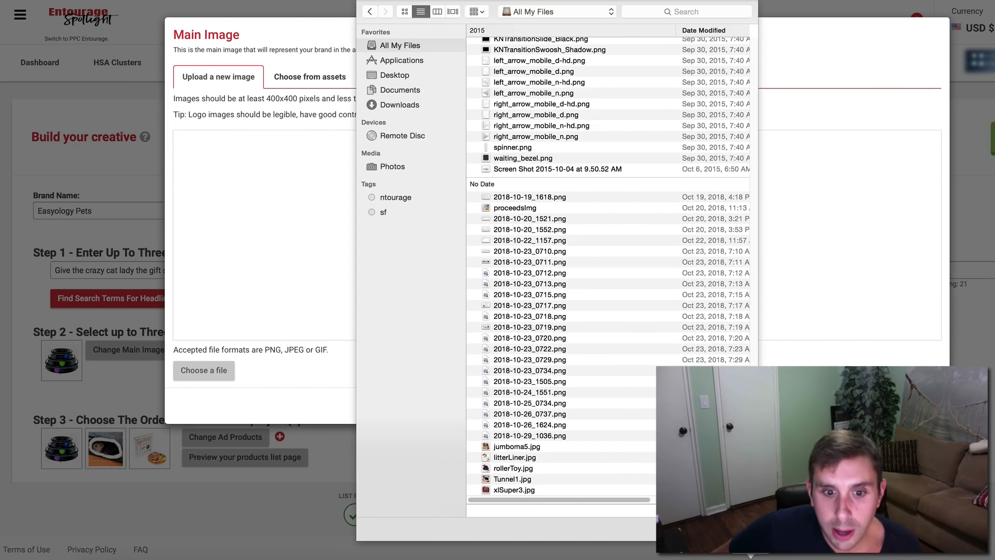
pyautogui.click(515, 489)
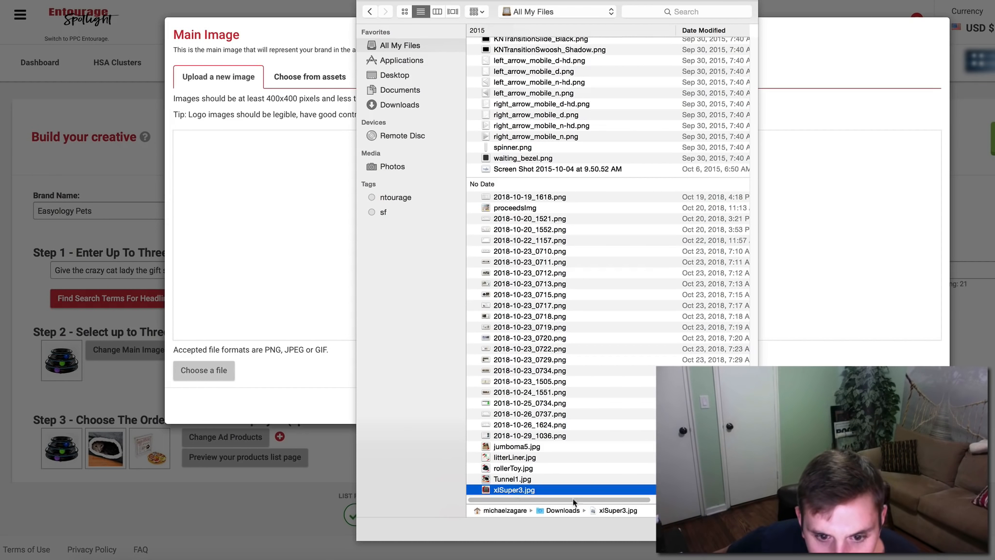
pyautogui.press('Up')
pyautogui.press('Up')
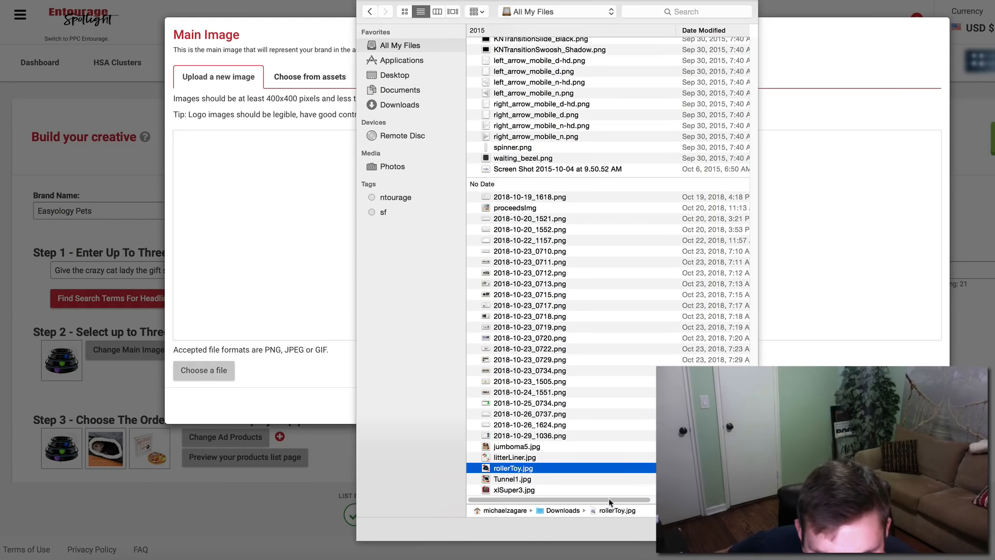
pyautogui.press('Return')
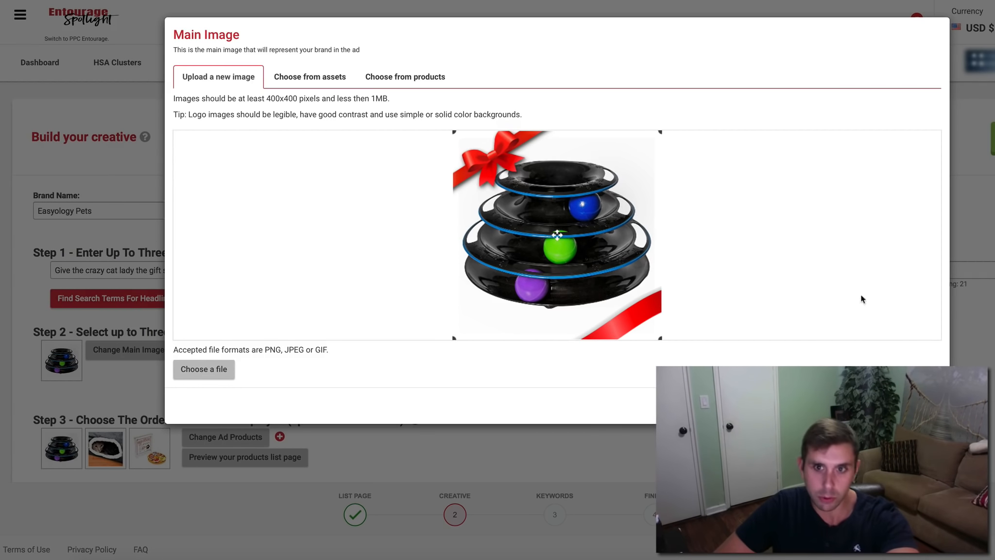
pyautogui.click(918, 405)
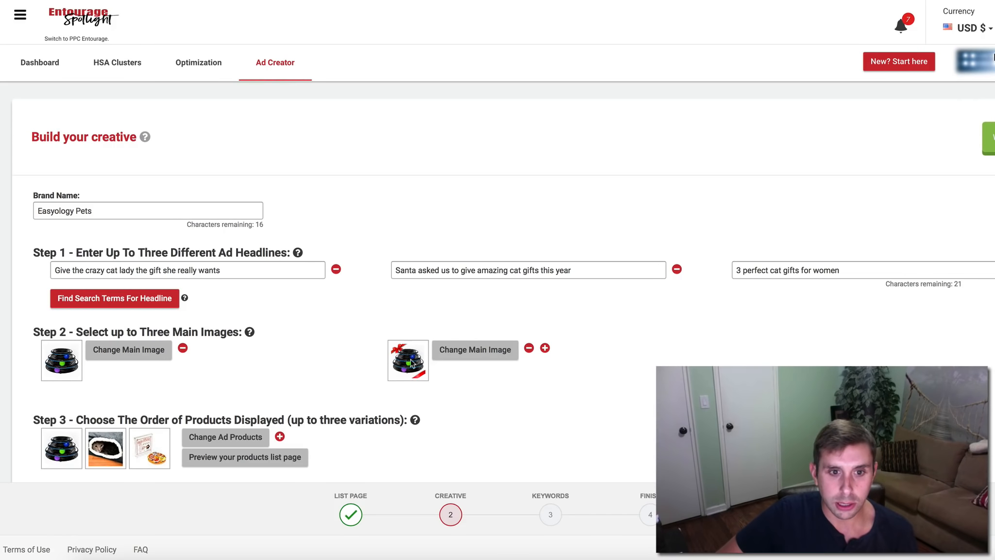
# Replace the first main image with the uploaded file Tunnel1.jpg, the gift-ribboned cat tunnel picture.
pyautogui.click(128, 355)
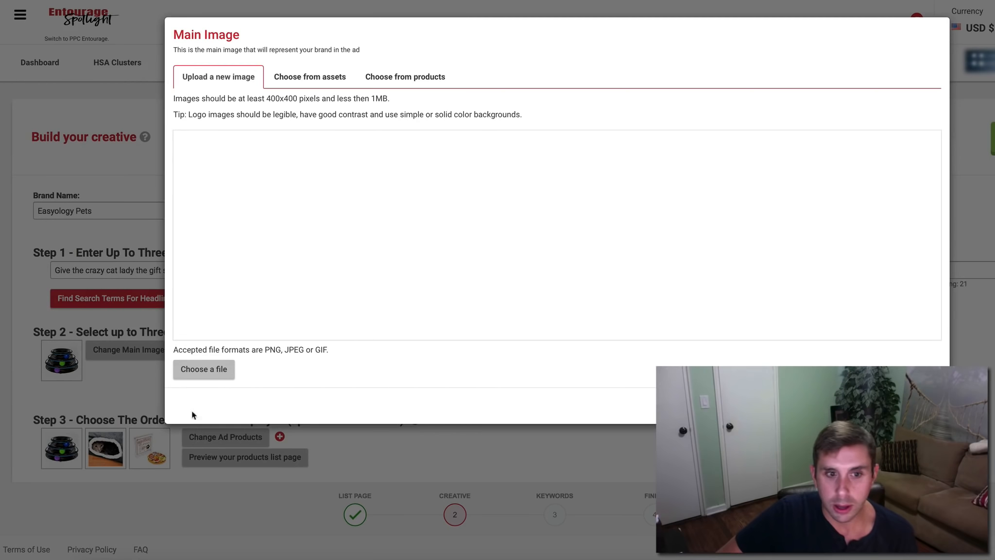
pyautogui.click(204, 372)
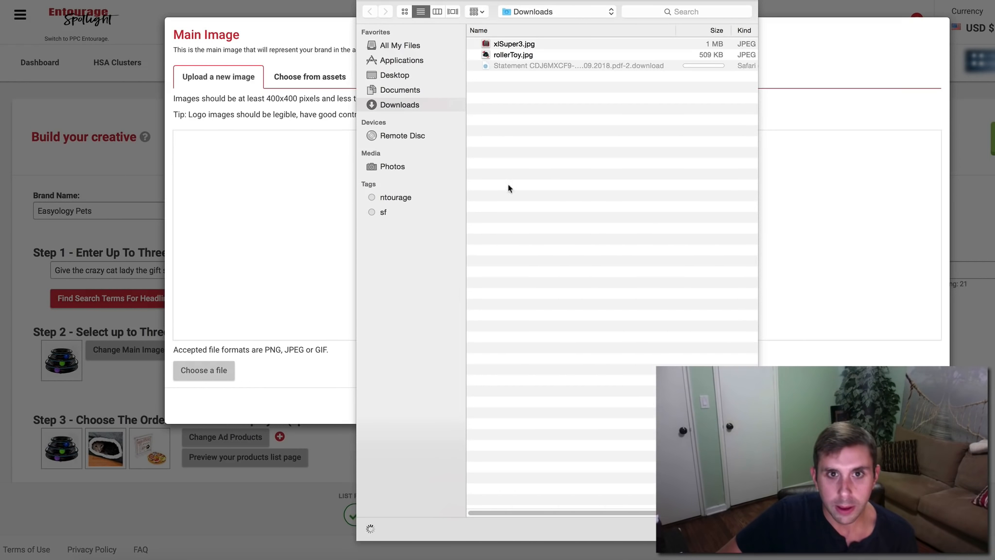
pyautogui.scroll(-15, 756, 44)
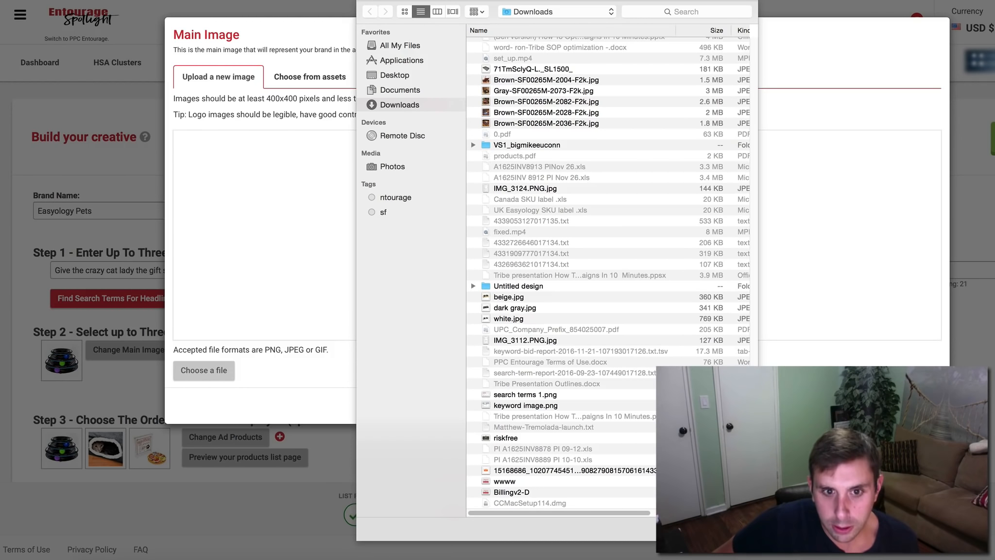
pyautogui.click(408, 45)
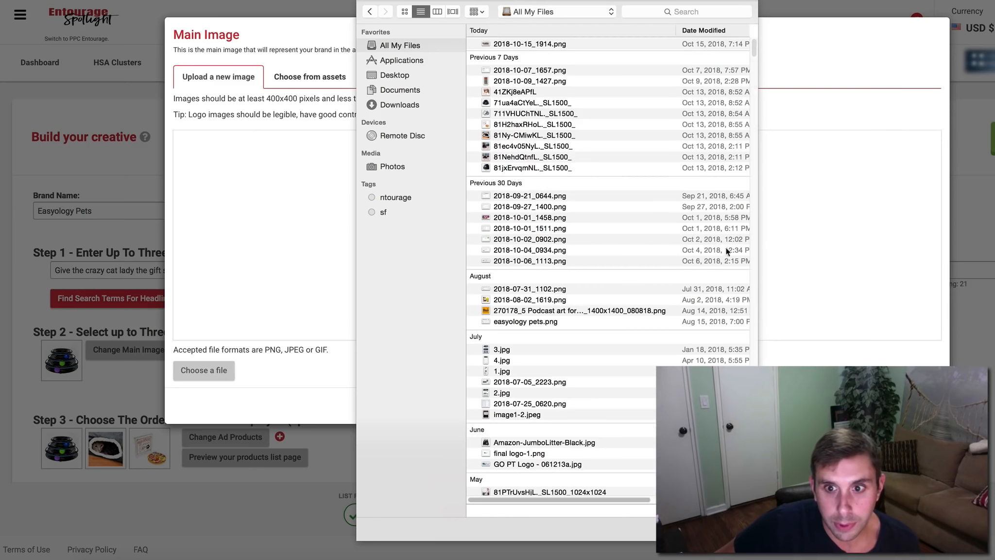
pyautogui.moveTo(753, 45); pyautogui.dragTo(754, 491)
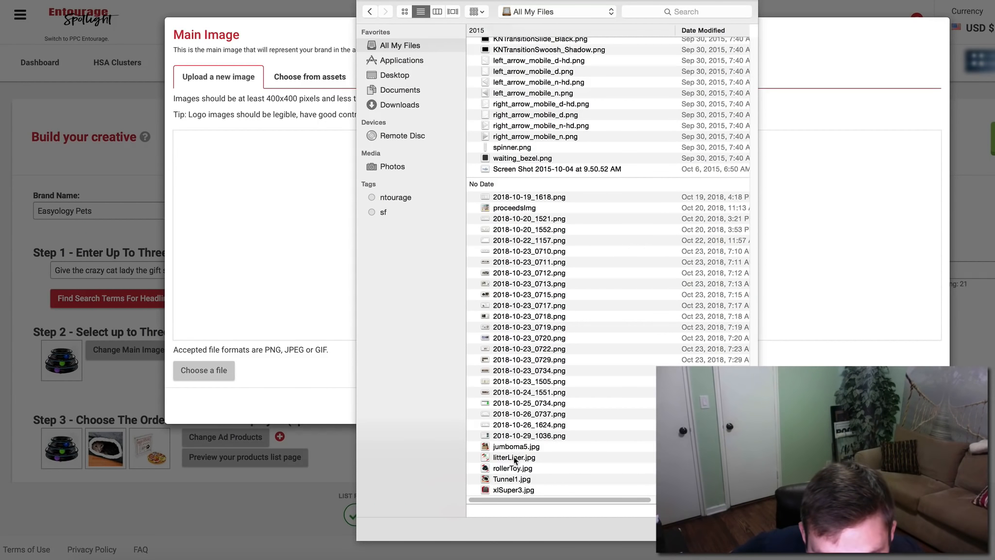
pyautogui.click(511, 480)
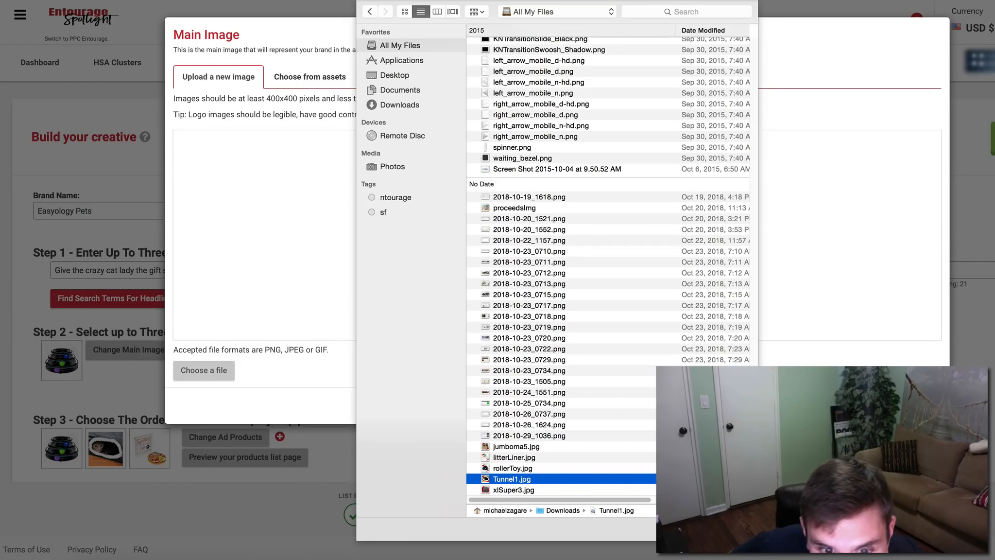
pyautogui.click(729, 529)
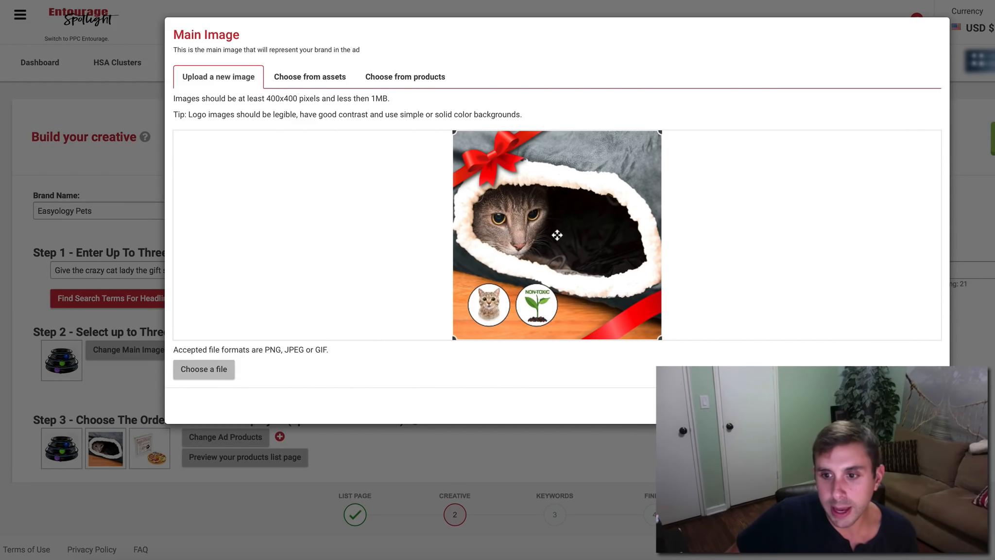
pyautogui.click(918, 406)
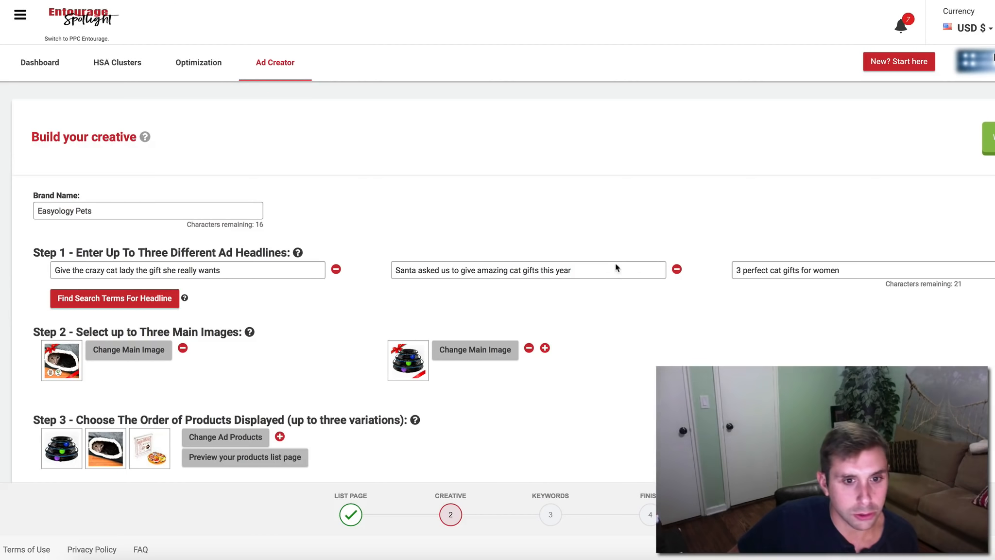
# Add a third main image by uploading xlSuper3.jpg, the litter mat on a Christmas background.
pyautogui.click(544, 348)
pyautogui.click(213, 374)
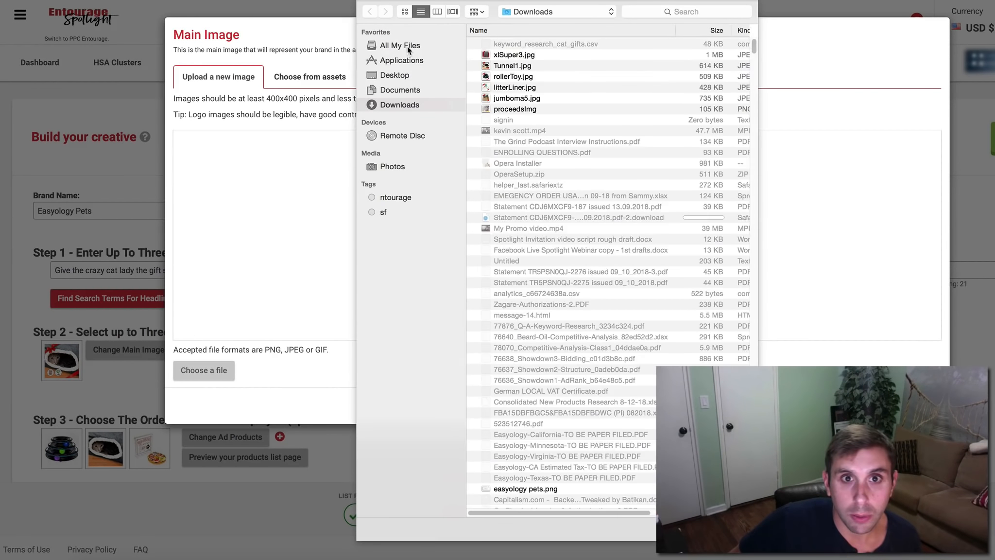
pyautogui.click(407, 45)
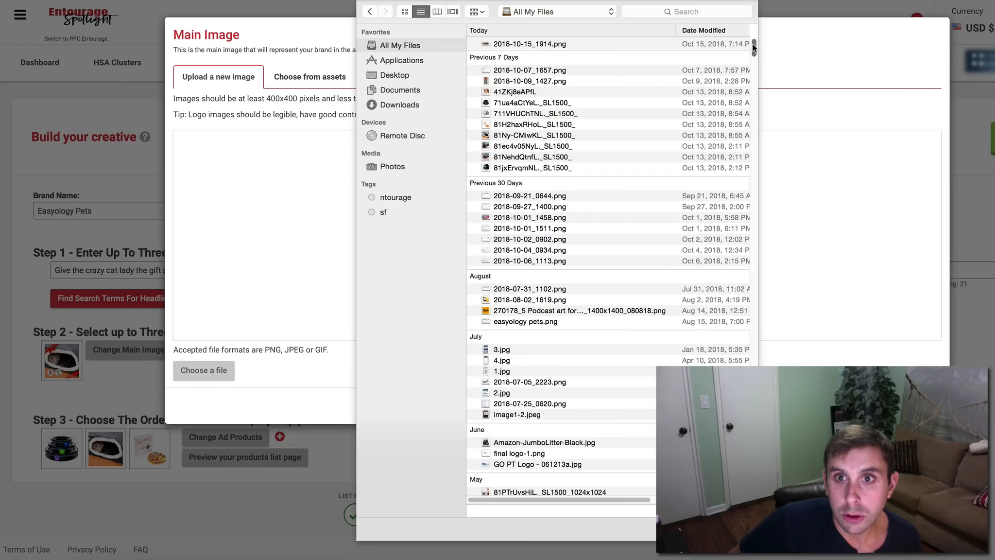
pyautogui.moveTo(753, 45); pyautogui.dragTo(755, 490)
pyautogui.click(512, 492)
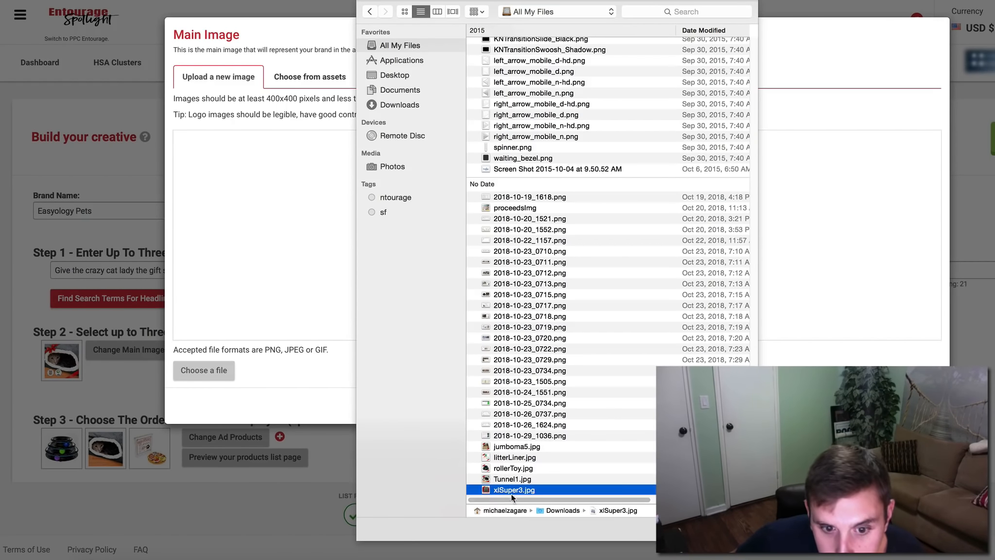
pyautogui.click(728, 528)
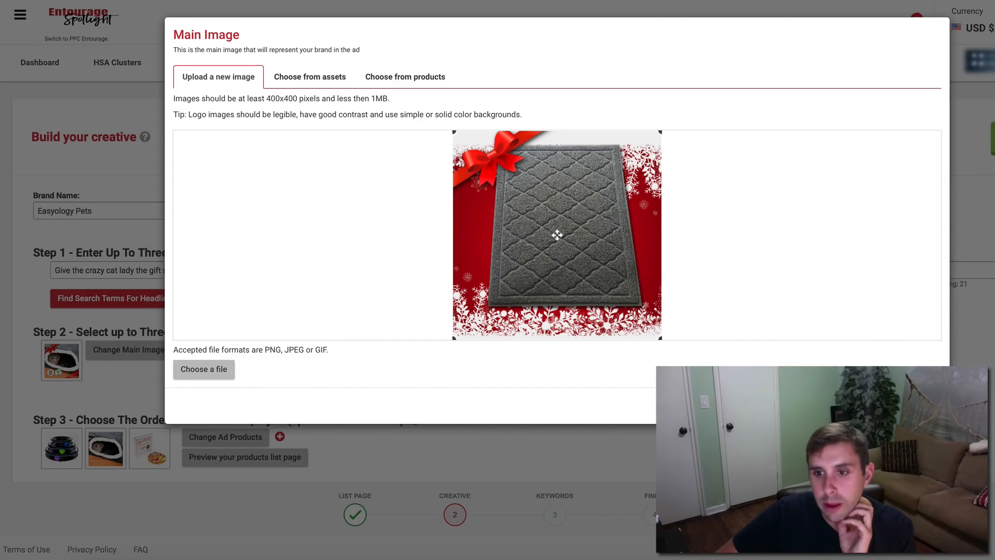
pyautogui.click(919, 405)
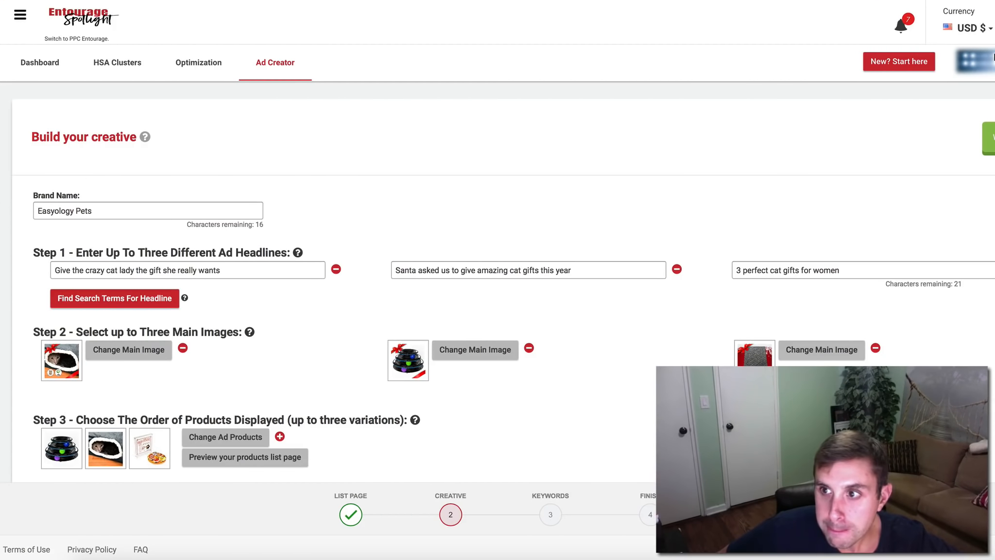
# Add a second product order variation with the interactive pizza cat toy, the roller cat toy and the 3 Way Cat Tunnel.
pyautogui.scroll(-1, 498, 285)
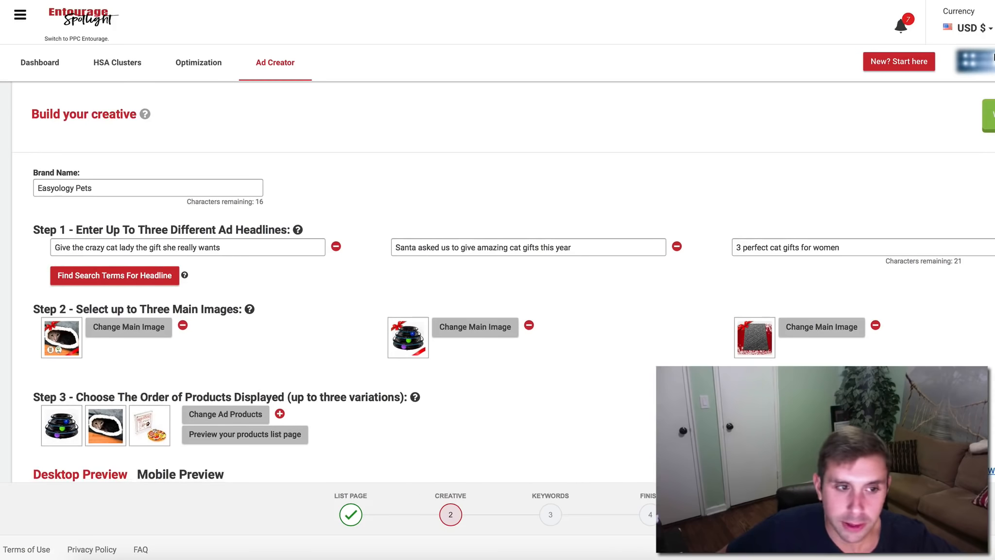
pyautogui.scroll(-1, 497, 279)
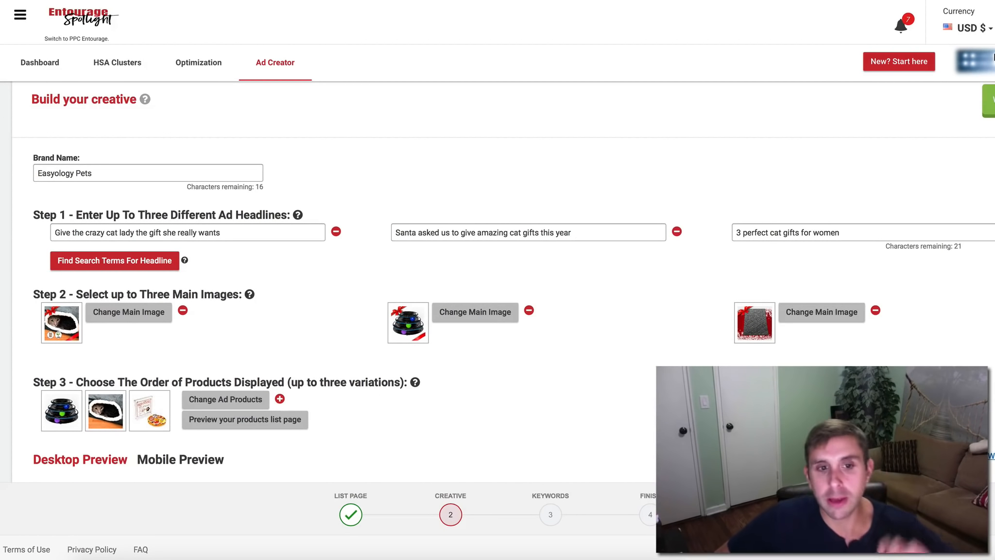
pyautogui.scroll(-1, 497, 279)
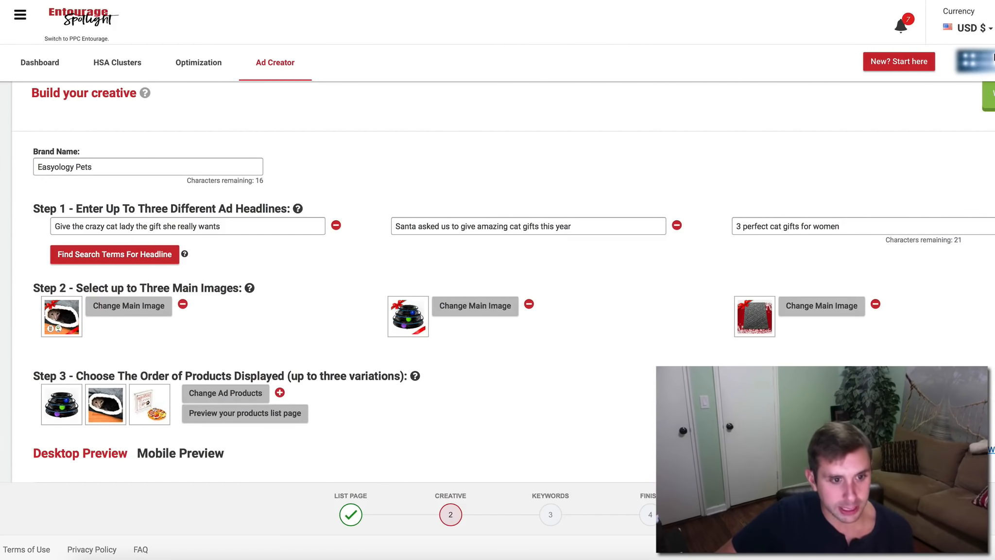
pyautogui.click(228, 400)
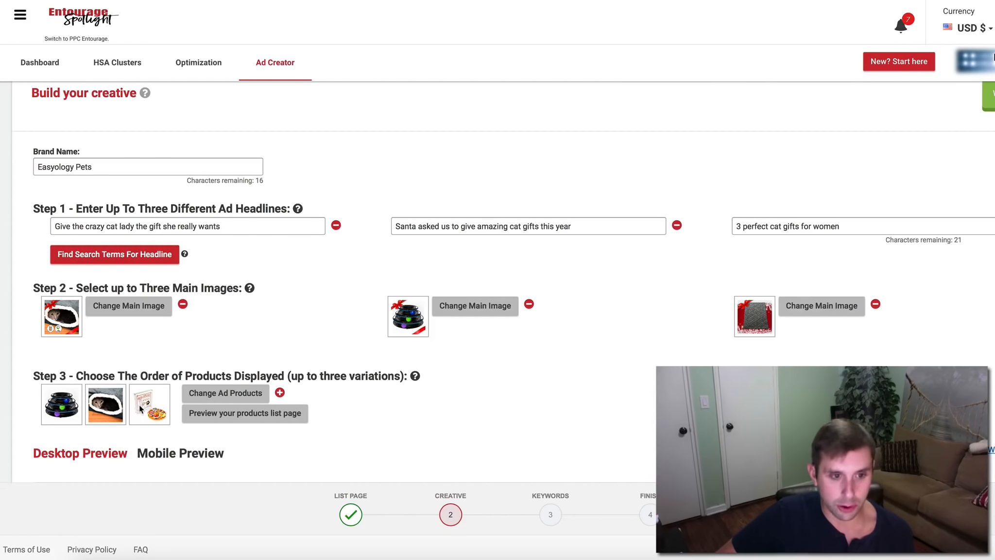
pyautogui.click(279, 393)
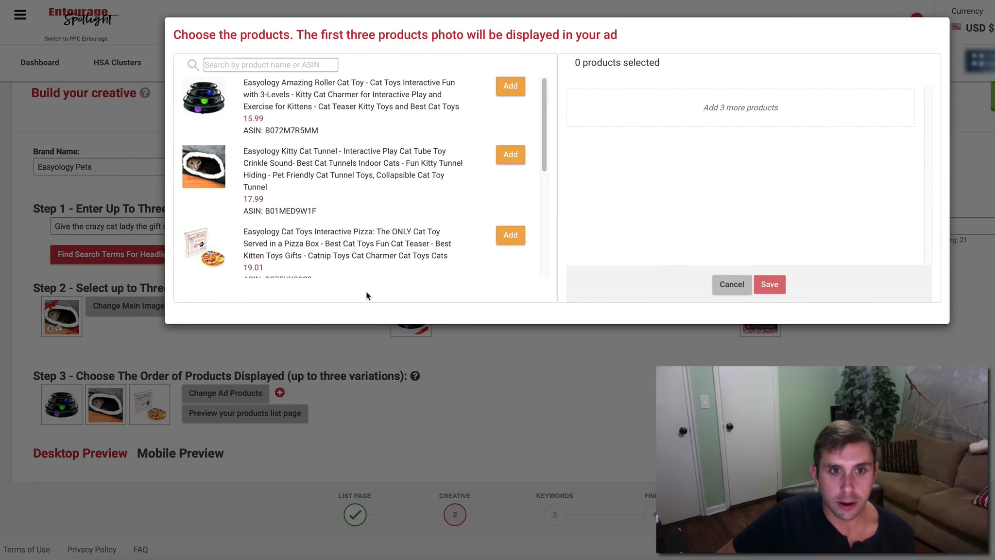
pyautogui.click(510, 234)
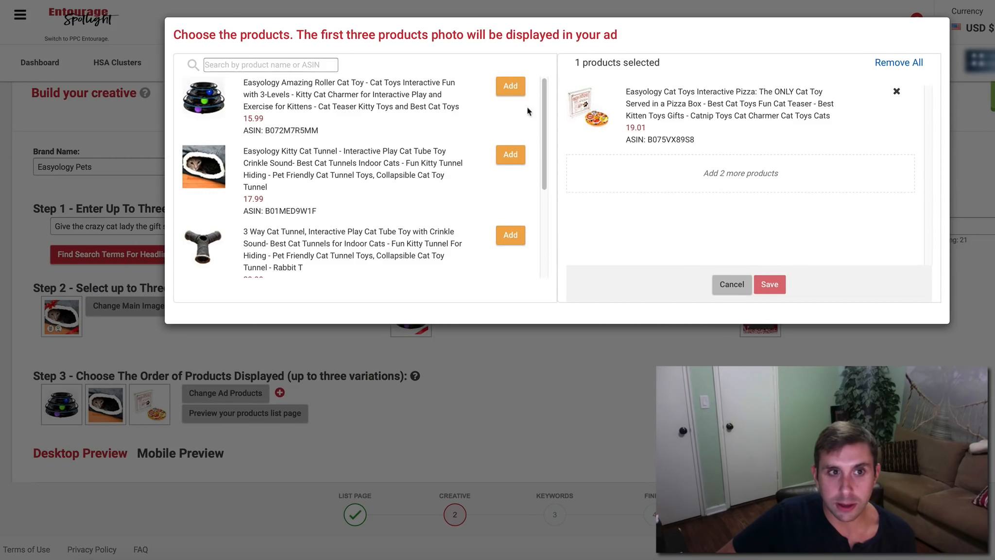
pyautogui.click(510, 87)
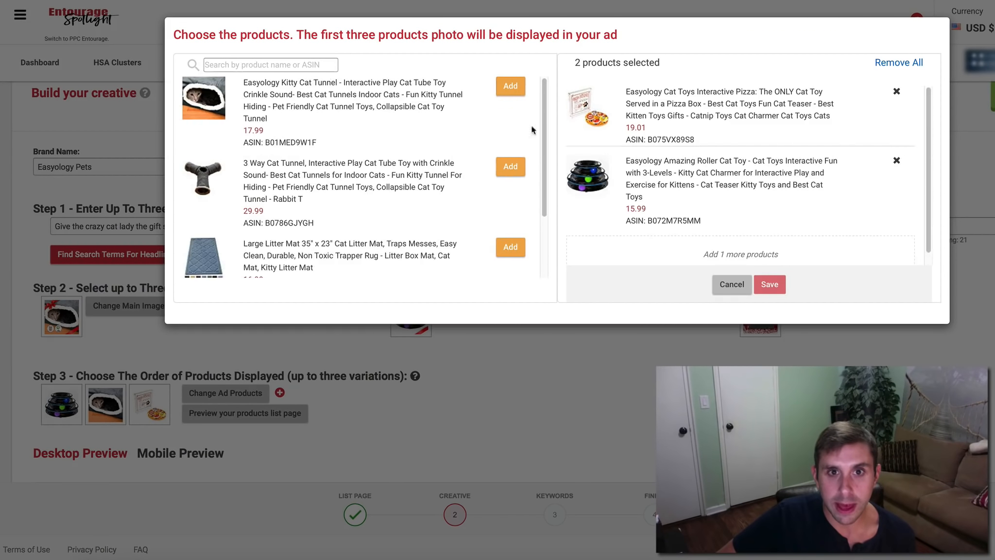
pyautogui.click(516, 173)
pyautogui.click(770, 284)
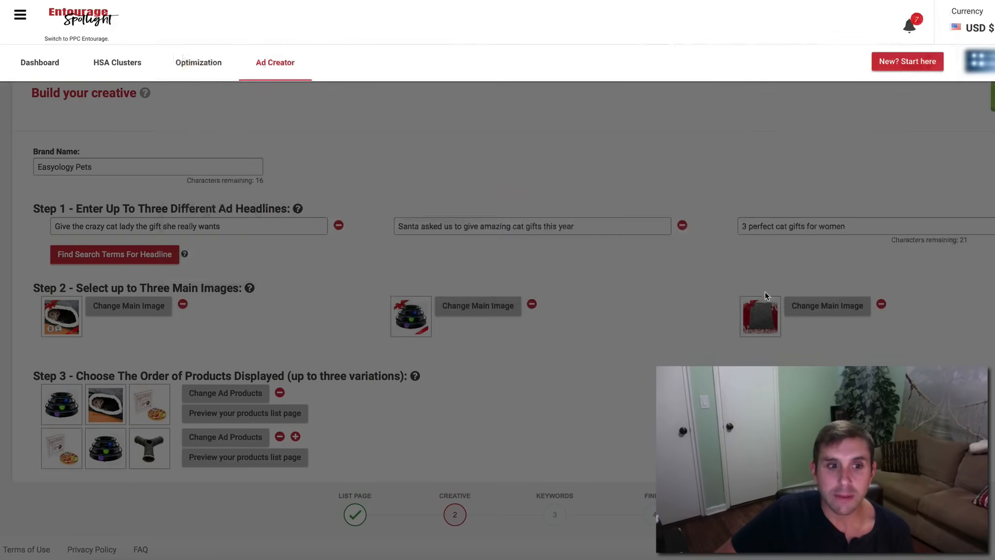
# Add a third product order variation with the Kitty Cat Tunnel, the 35" x 23" Large Litter Mat and the roller cat toy.
pyautogui.click(295, 437)
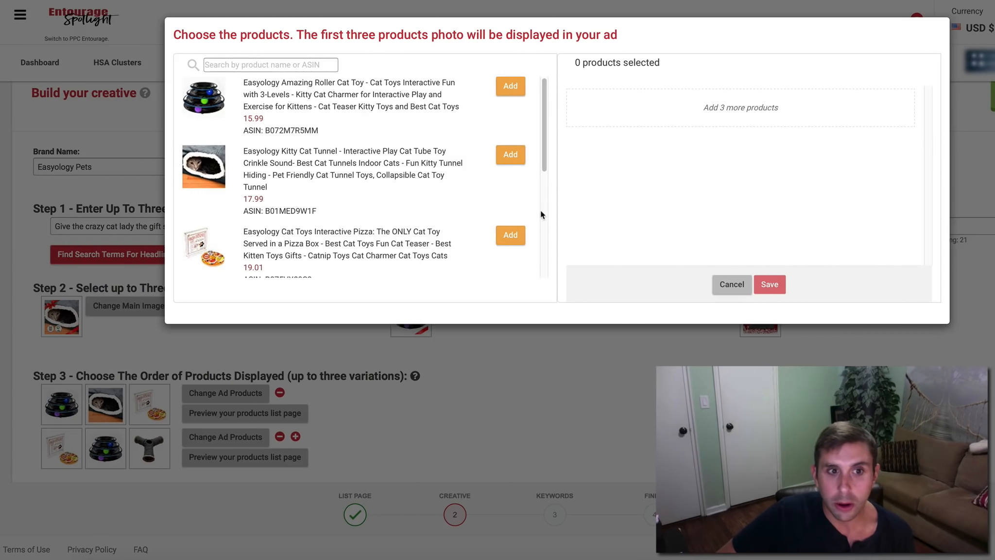
pyautogui.click(510, 154)
pyautogui.moveTo(543, 152); pyautogui.dragTo(547, 246)
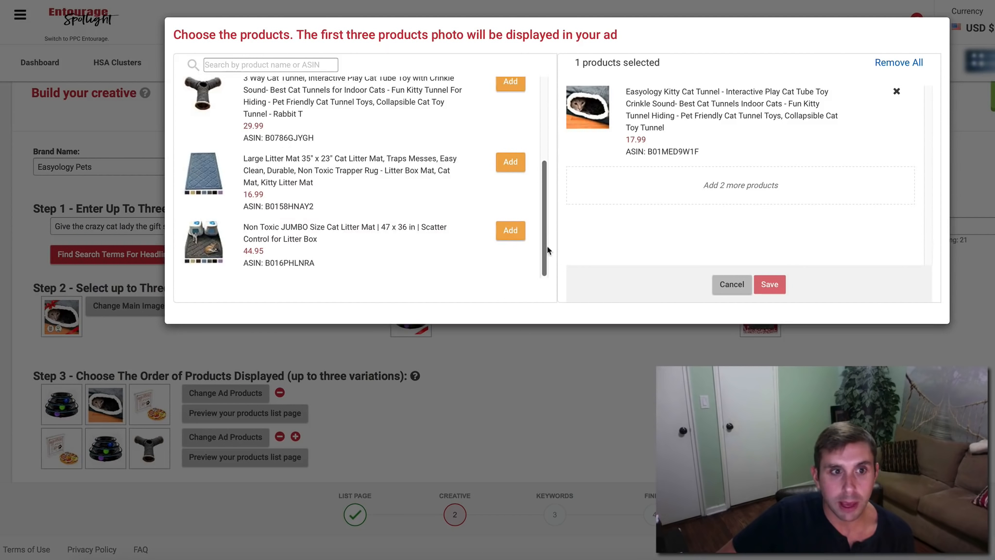
pyautogui.click(510, 165)
pyautogui.scroll(2, 541, 183)
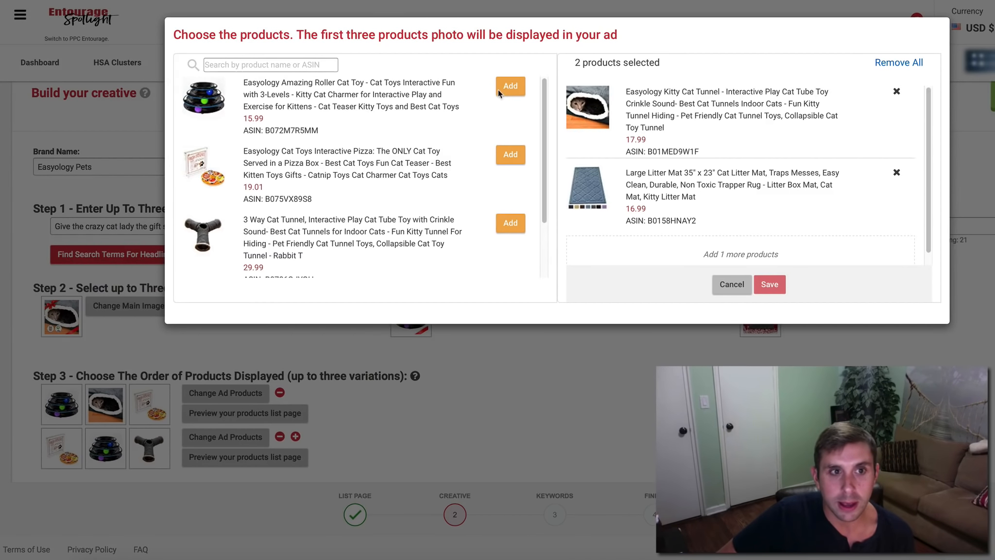
pyautogui.click(503, 90)
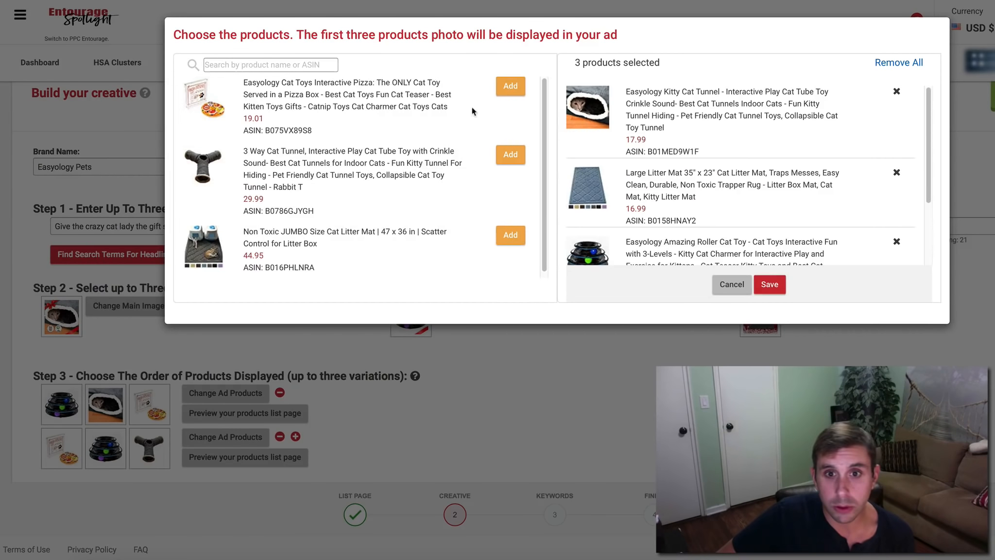
pyautogui.click(771, 285)
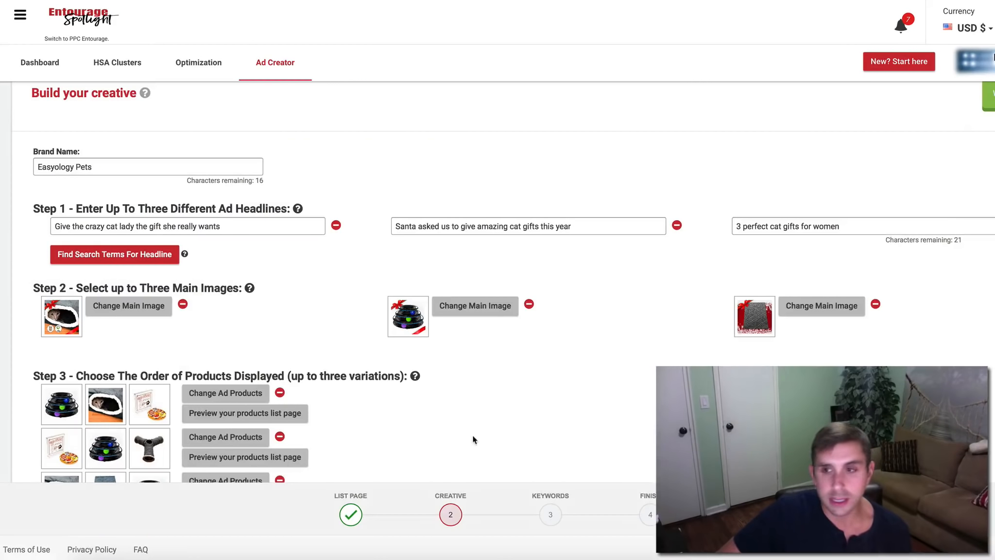
# Examine the desktop previews of the ads that combine the headlines, main images and product orders.
pyautogui.scroll(-3, 330, 282)
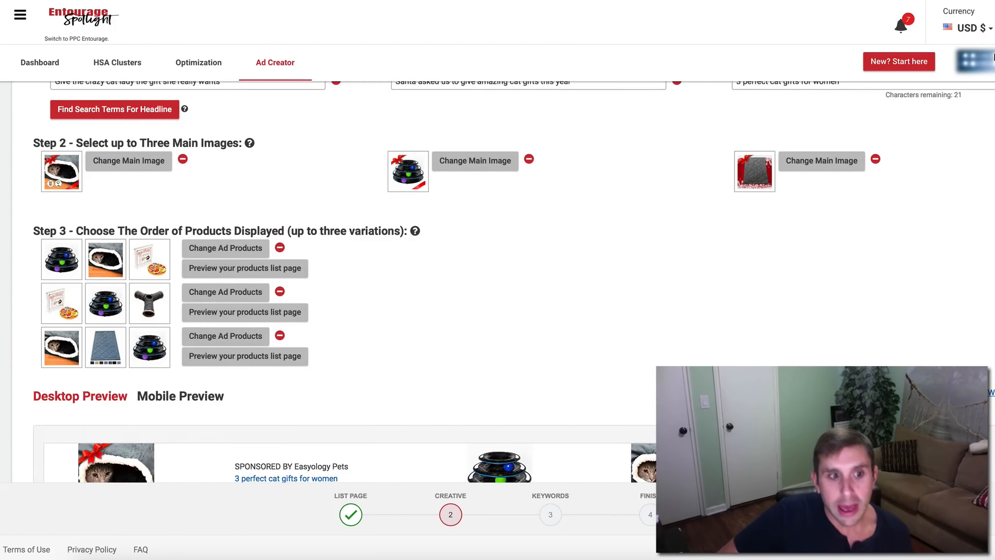
pyautogui.scroll(-2, 331, 281)
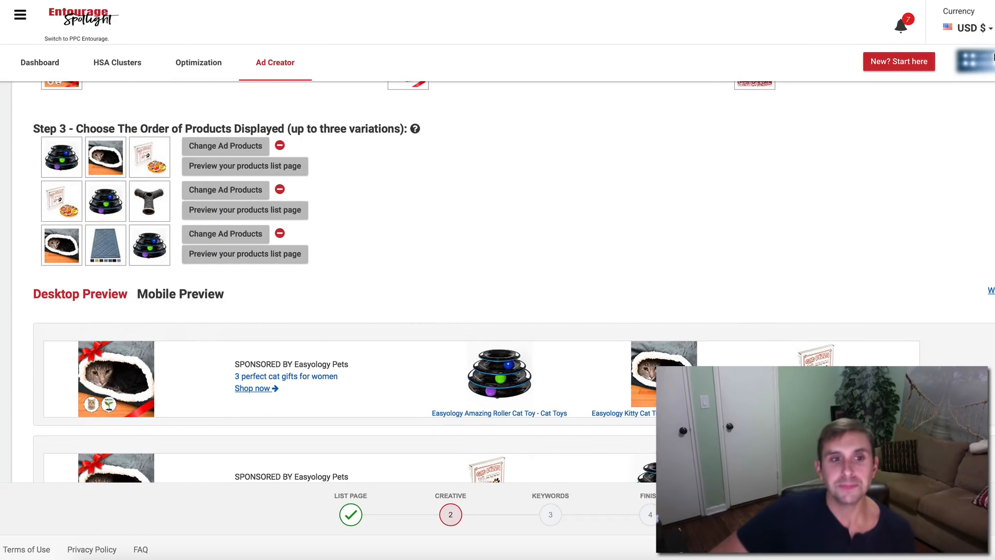
pyautogui.scroll(-3, 330, 281)
pyautogui.scroll(-1, 514, 317)
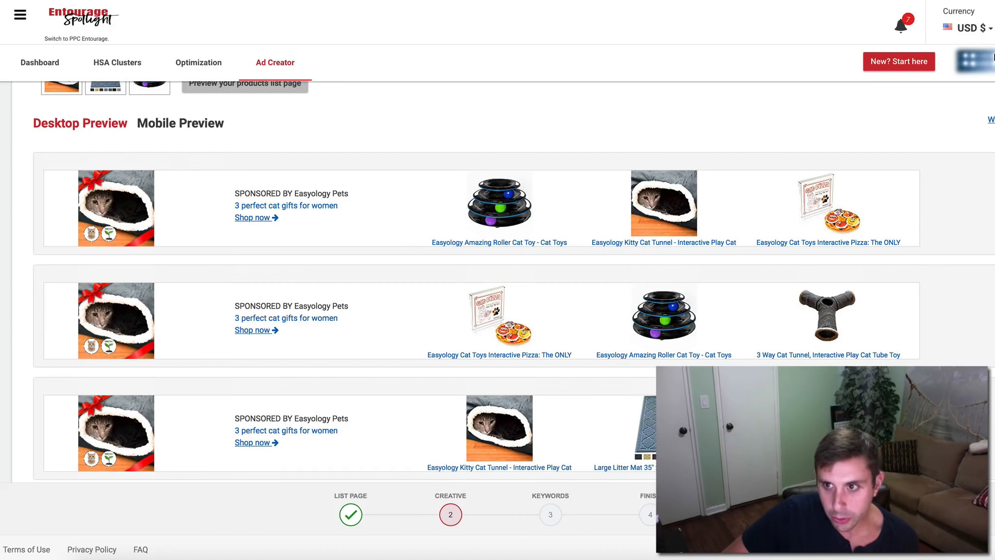
pyautogui.scroll(-5, 514, 282)
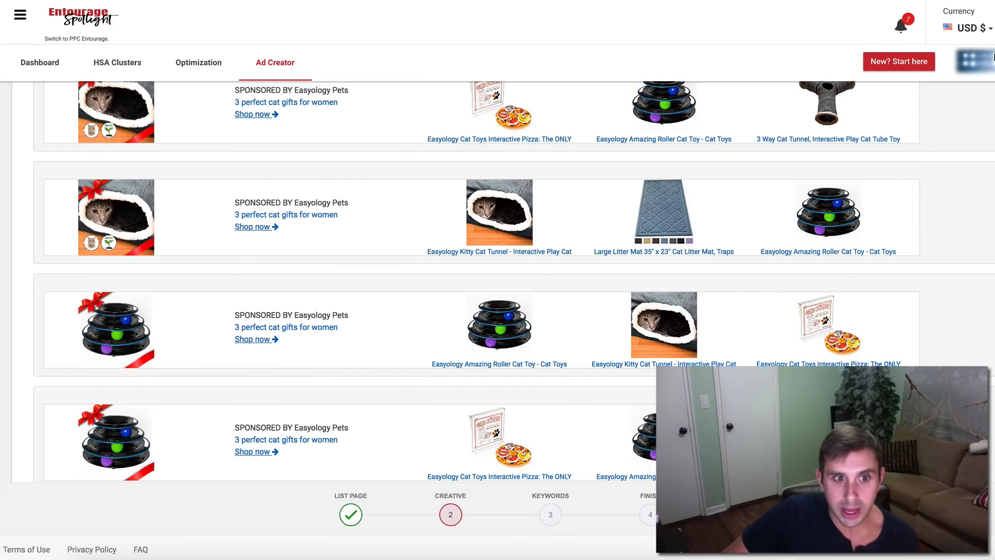
pyautogui.scroll(-10, 514, 282)
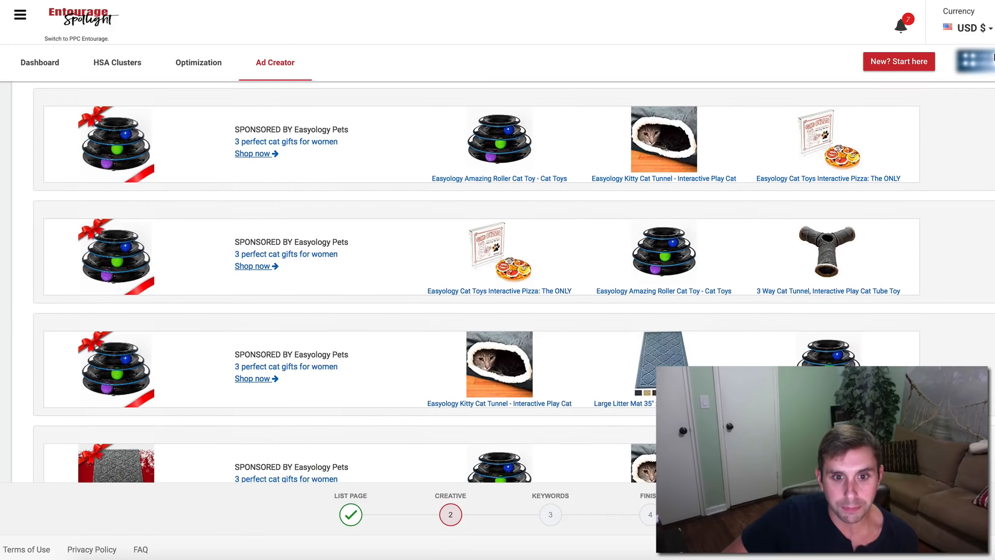
pyautogui.scroll(-10, 513, 281)
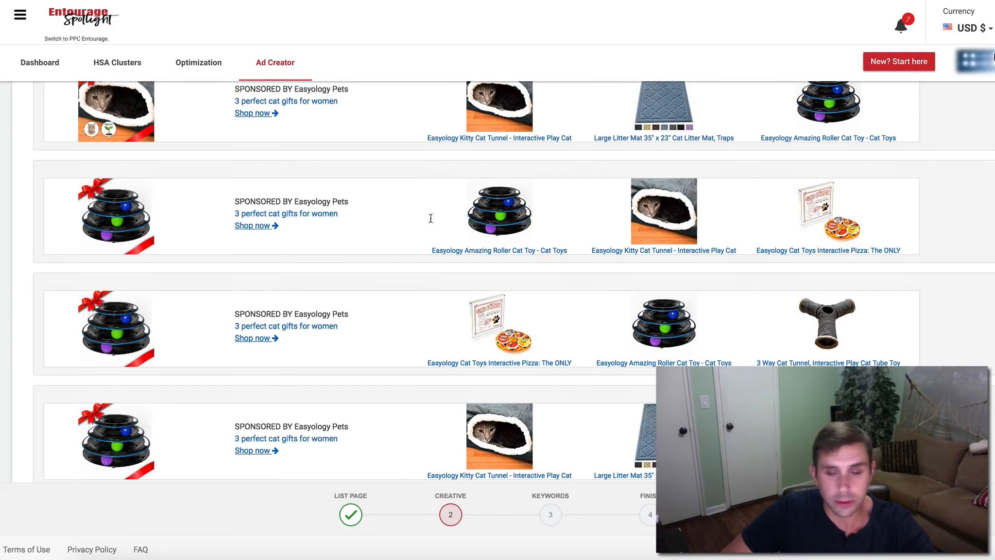
pyautogui.scroll(-3, 486, 281)
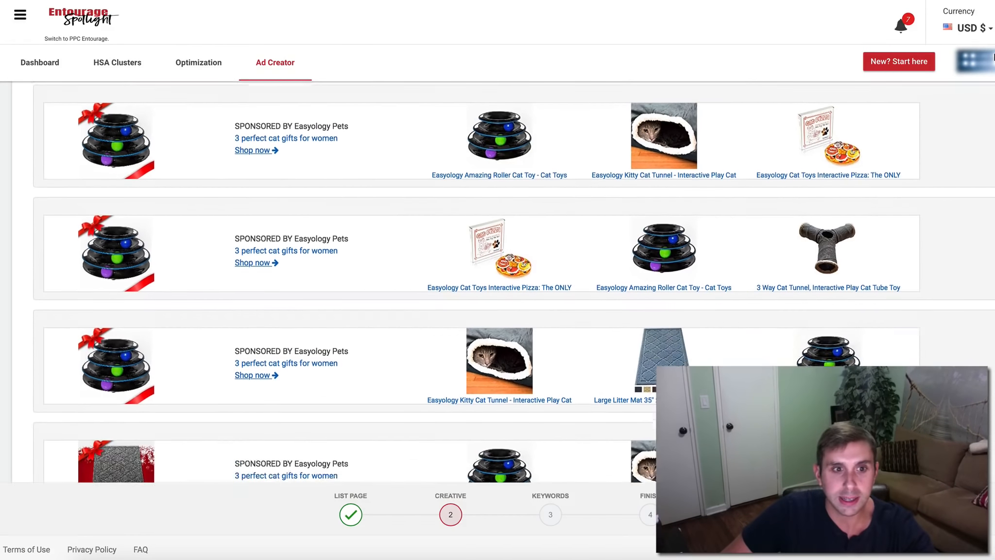
pyautogui.scroll(-5, 486, 282)
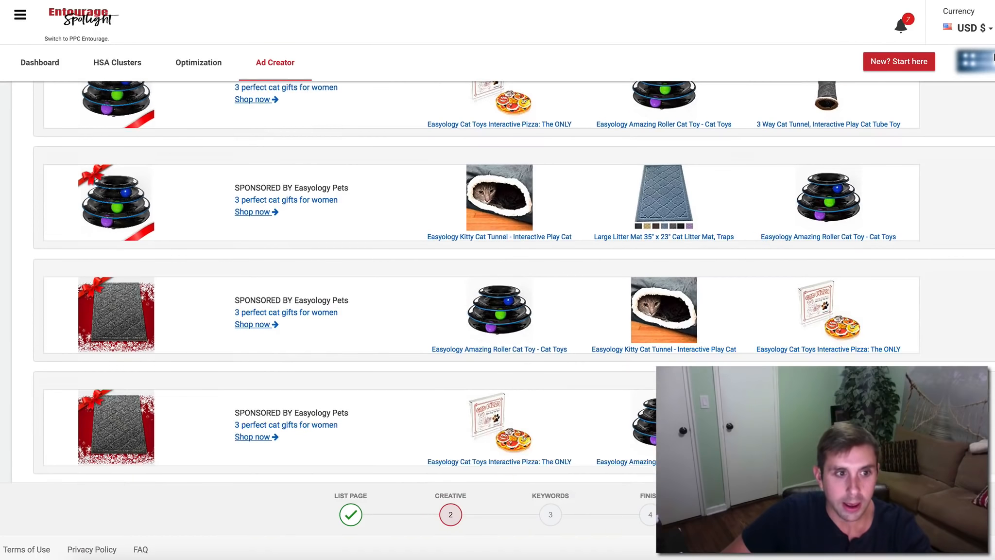
pyautogui.scroll(-8, 486, 282)
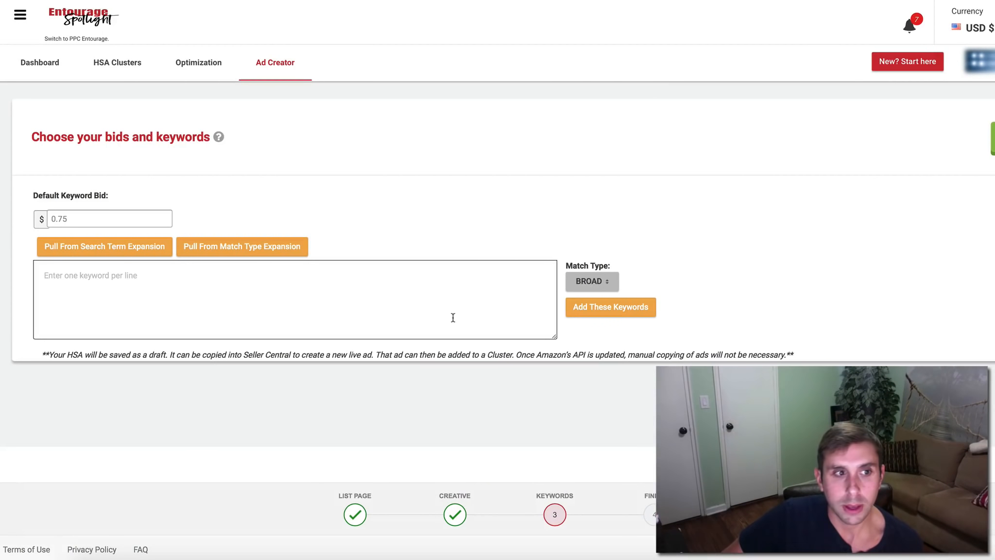
# Copy the cat gift search terms from the note in the Notes app and paste them into the ad's keyword entry area.
pyautogui.click(368, 556)
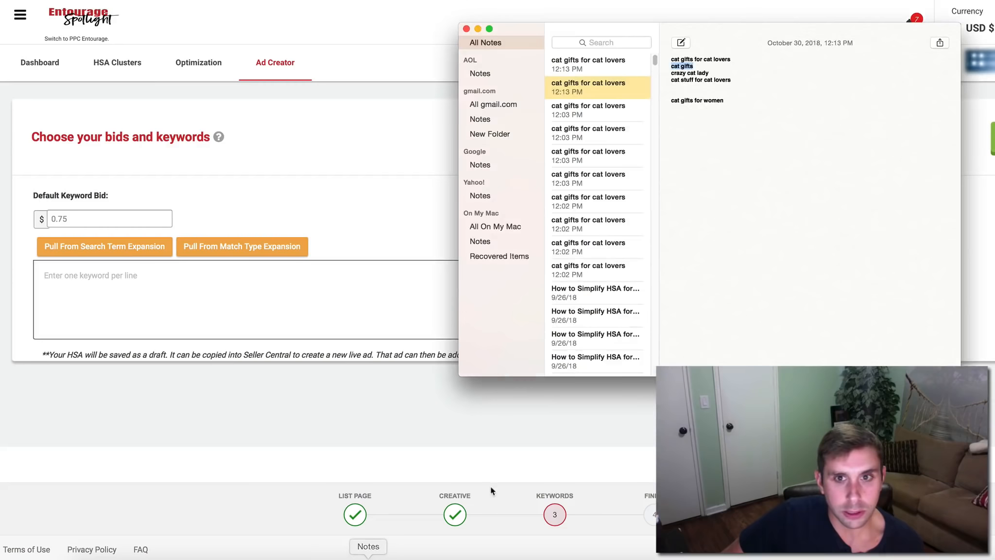
pyautogui.moveTo(737, 108); pyautogui.dragTo(667, 43)
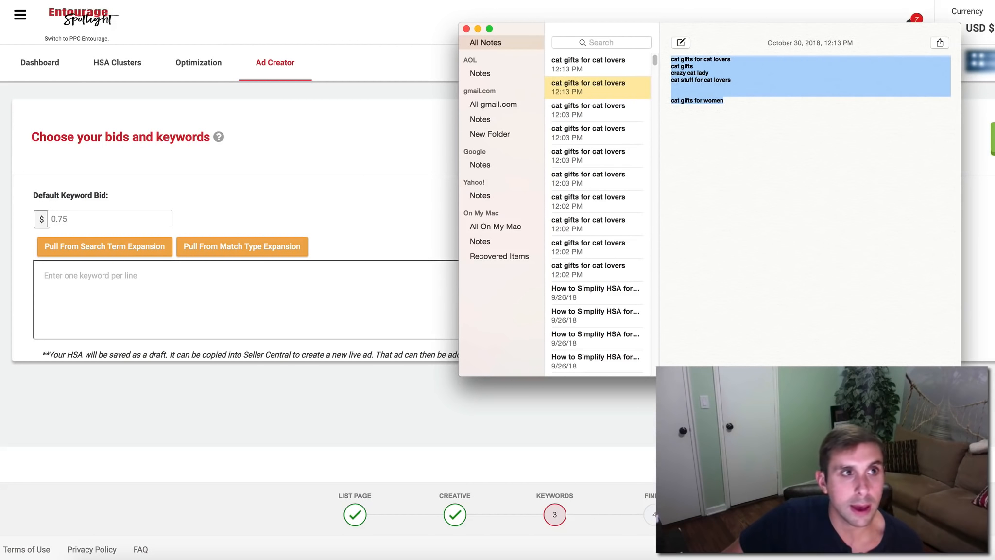
pyautogui.click(106, 10)
pyautogui.click(112, 277)
pyautogui.click(128, 282)
pyautogui.click(79, 0)
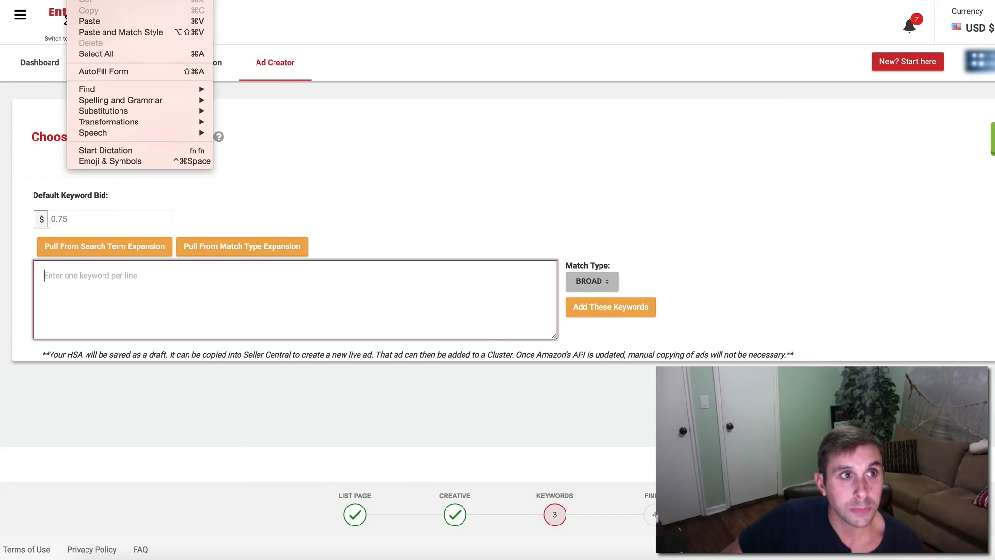
pyautogui.click(107, 35)
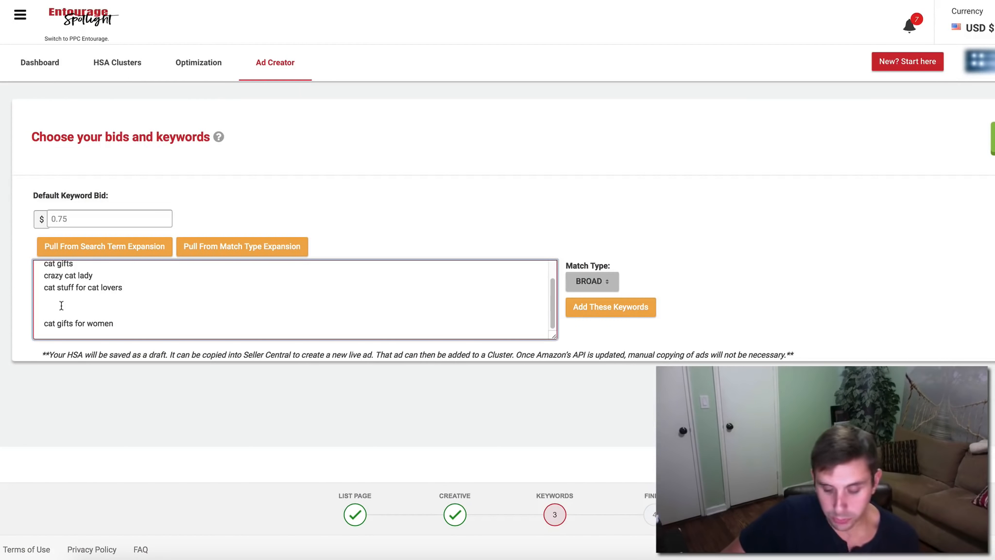
# Remove the blank lines from the pasted search terms and add them to the ad as Broad match keywords.
pyautogui.press('Delete')
pyautogui.click(41, 322)
pyautogui.press('Delete')
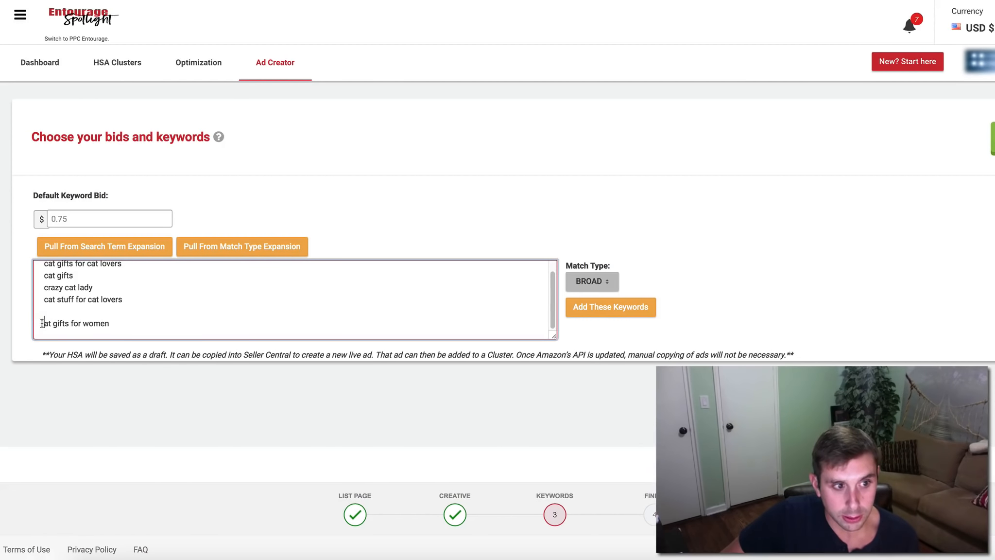
pyautogui.write('c')
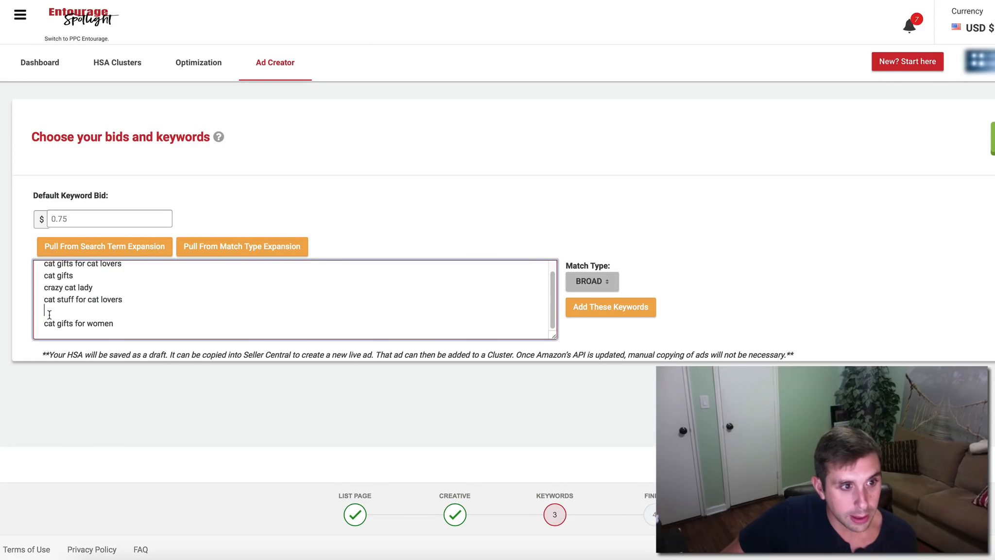
pyautogui.click(50, 315)
pyautogui.press('Delete')
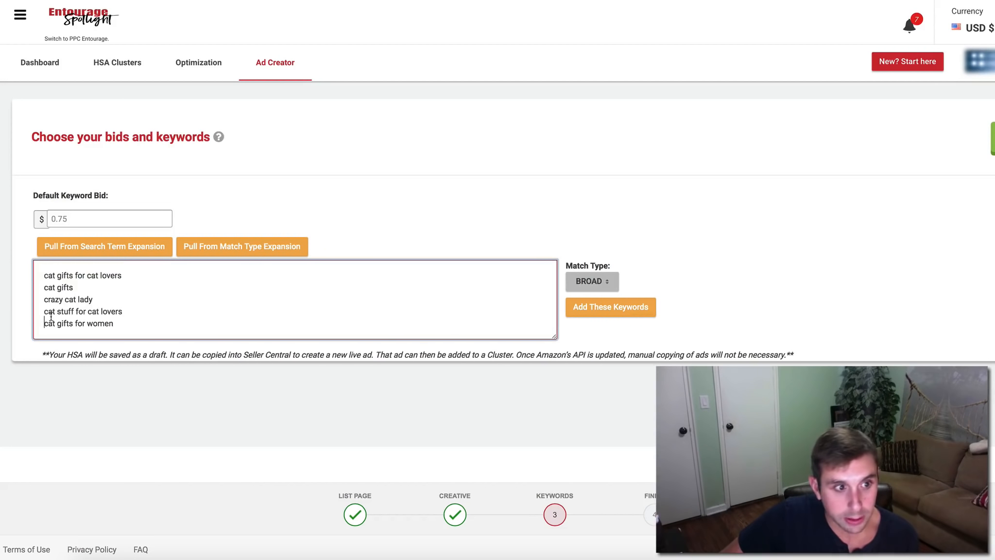
pyautogui.click(43, 275)
pyautogui.press('Delete')
pyautogui.write('c')
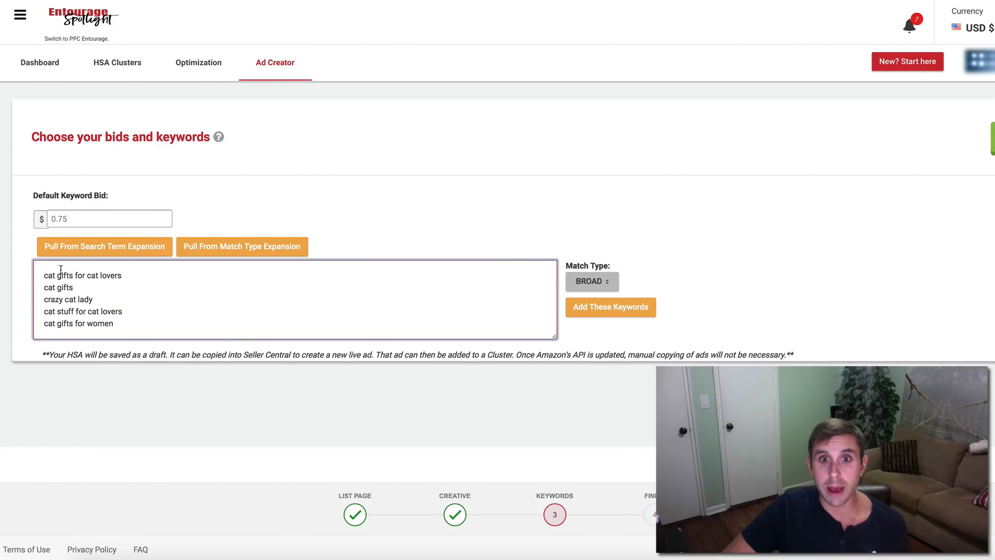
pyautogui.click(622, 311)
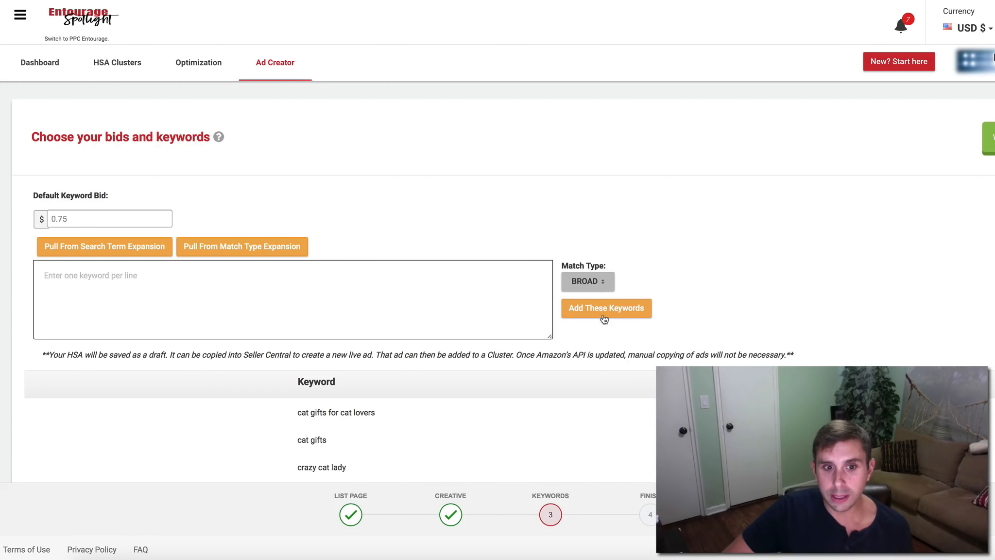
# Create the headline search ads in a new cluster named Holiday Cluster 2, using generated campaign names and no end date.
pyautogui.click(913, 514)
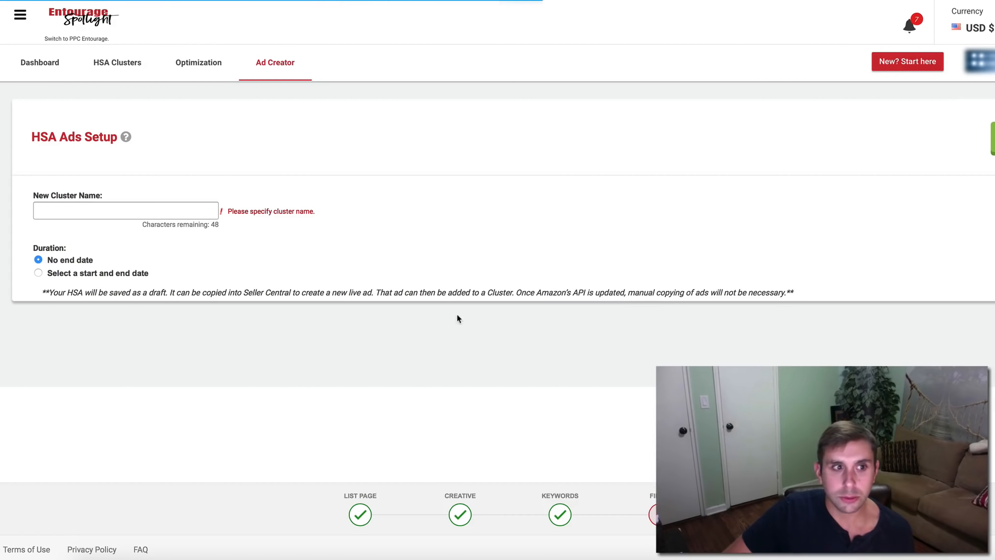
pyautogui.click(143, 214)
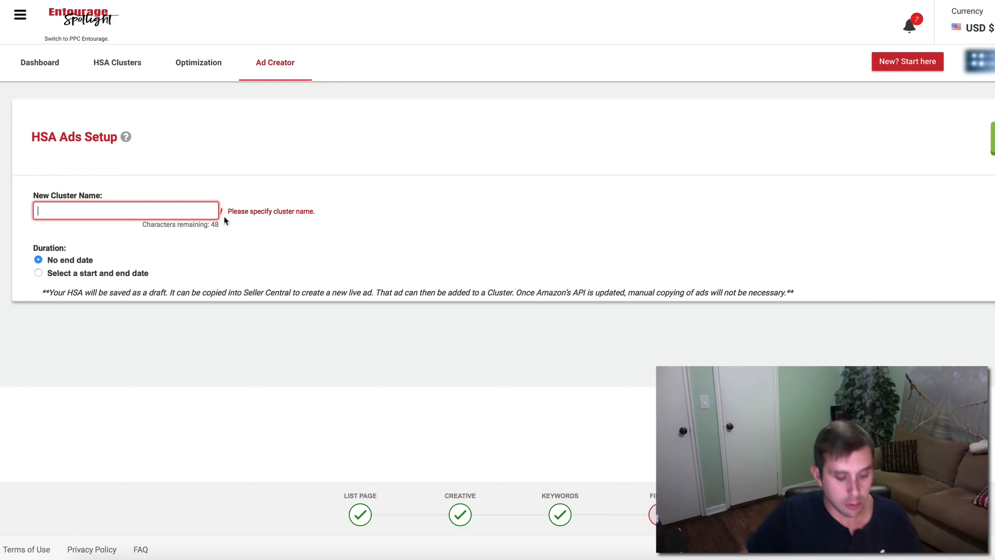
pyautogui.write('Holiday Cluster 2')
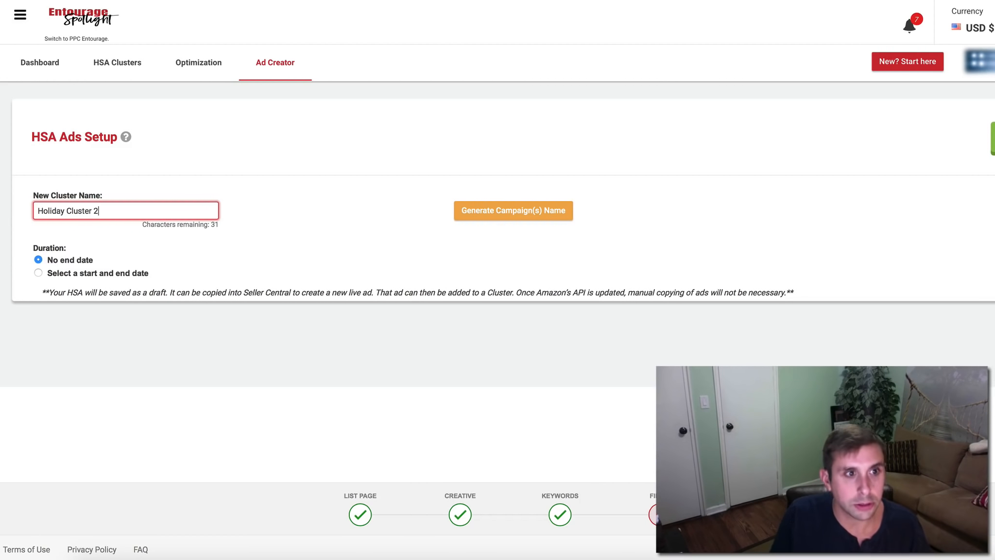
pyautogui.click(512, 214)
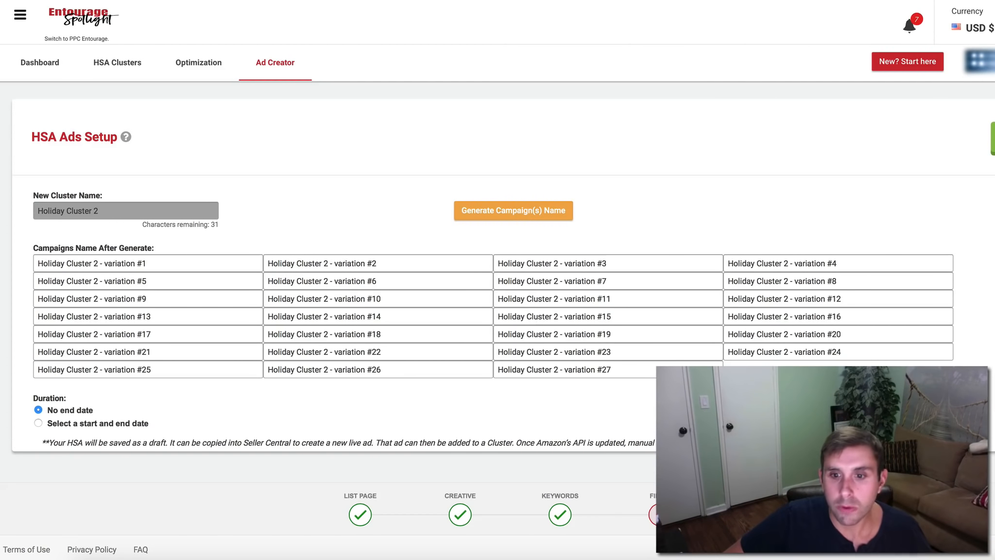
pyautogui.click(993, 139)
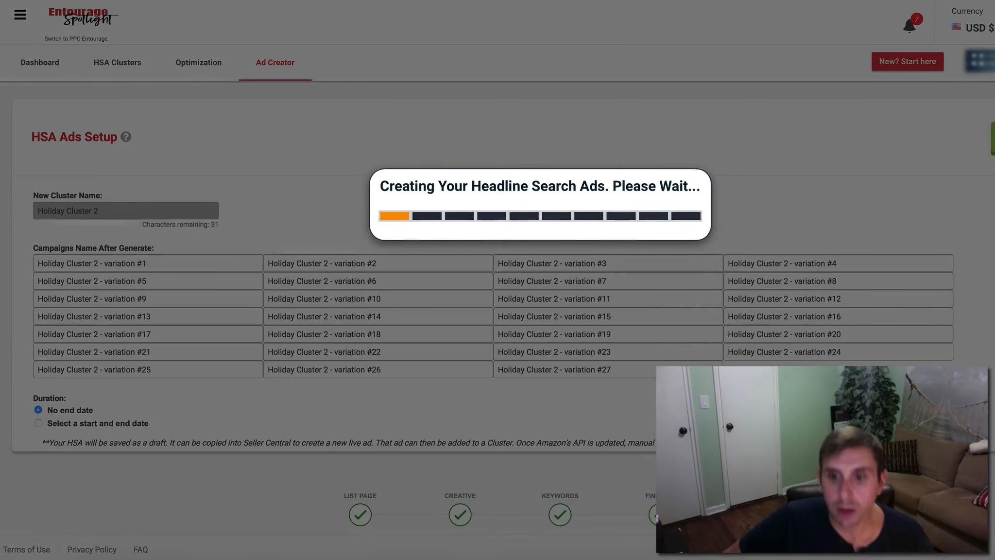